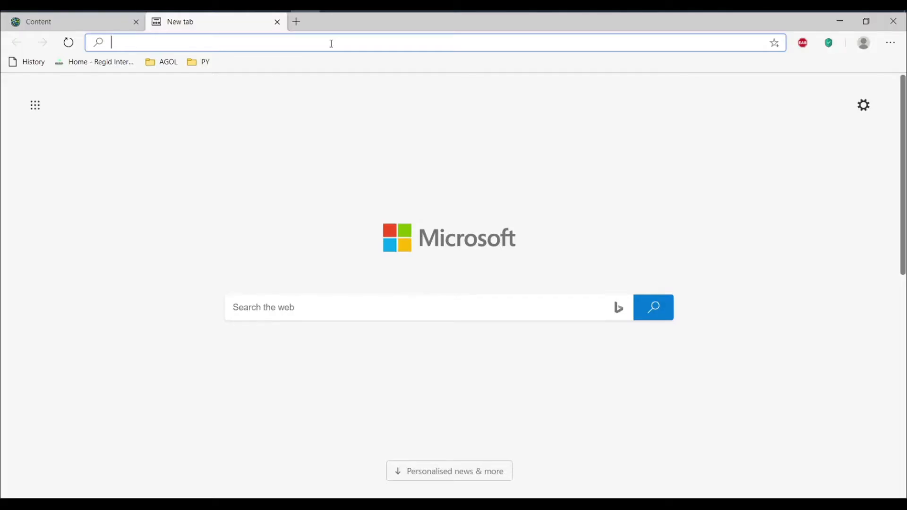
Step: Search the web for "arcgis solutions deployment add in" and open the ArcGIS Solutions Deployment Tool page on solutions.arcgis.com
{"action": "type", "text": "ar"}
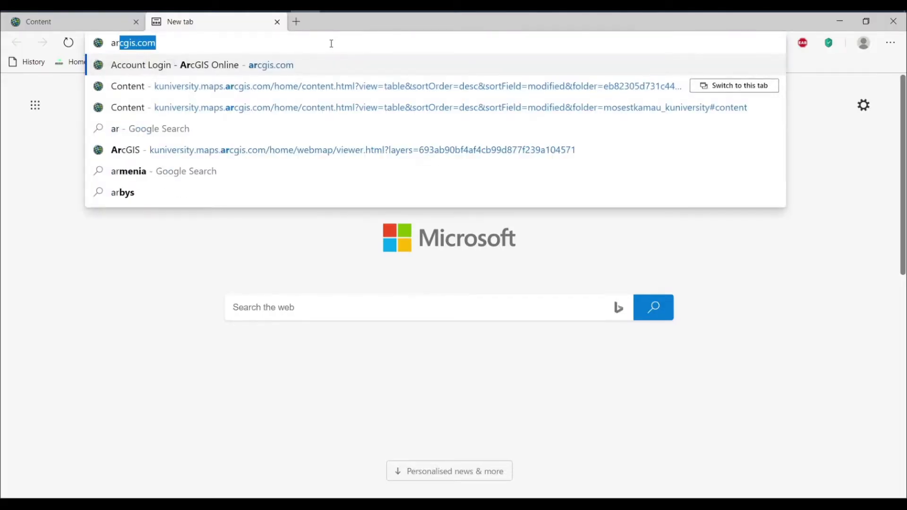
{"action": "type", "text": "cgis s"}
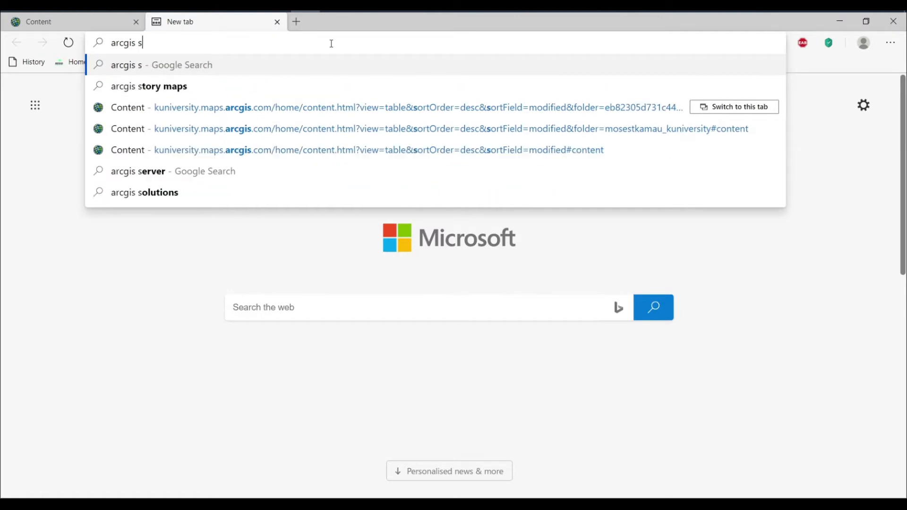
{"action": "type", "text": "olutions "}
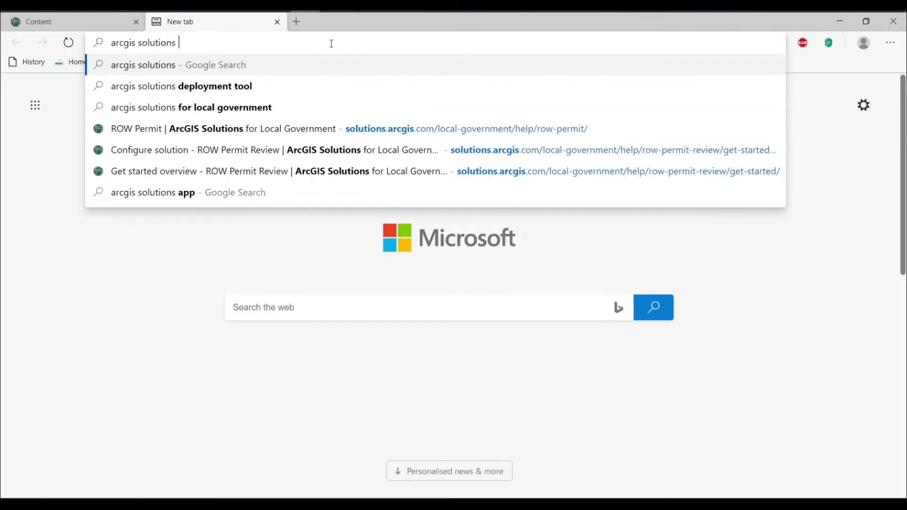
{"action": "type", "text": "deploy"}
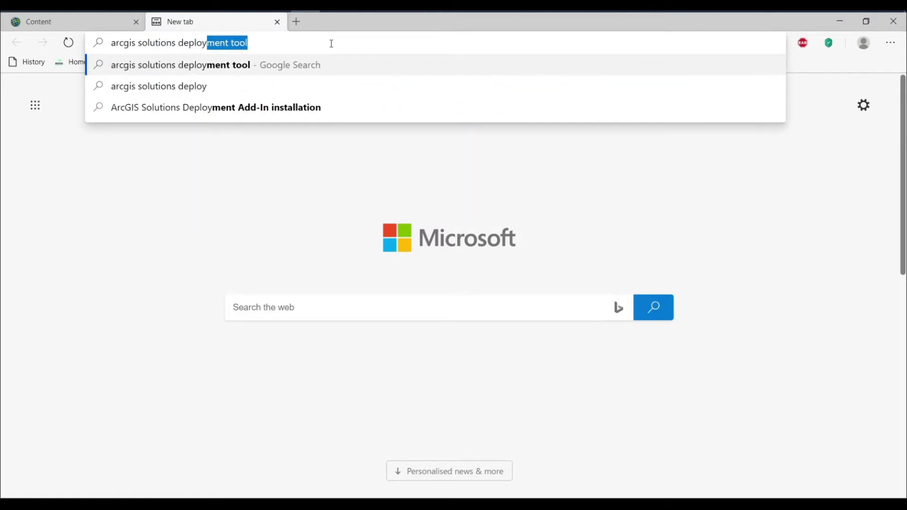
{"action": "type", "text": "meny add in"}
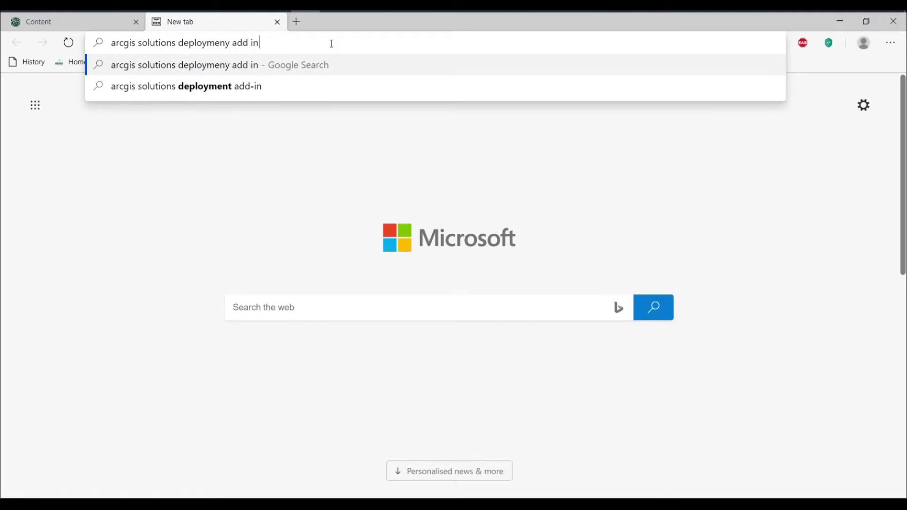
{"action": "key", "text": "Return"}
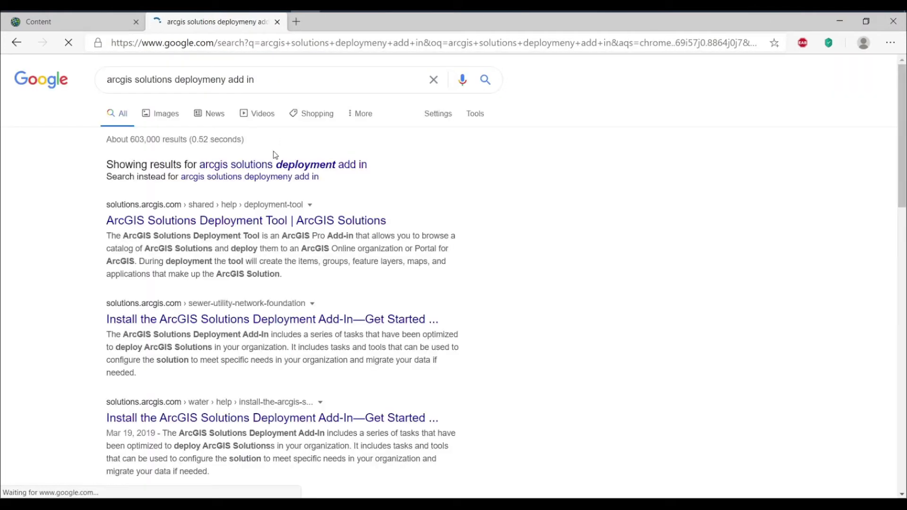
{"action": "left_click", "coordinate": [308, 167]}
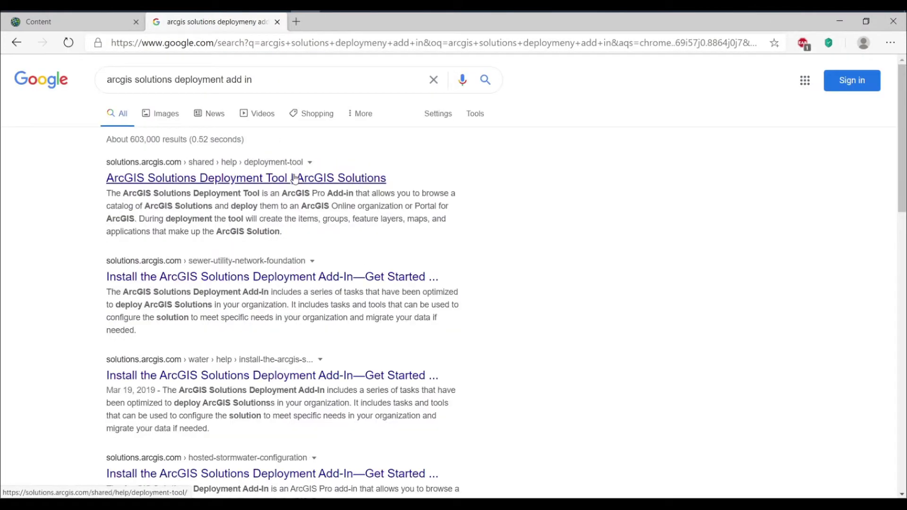
{"action": "left_click", "coordinate": [295, 178]}
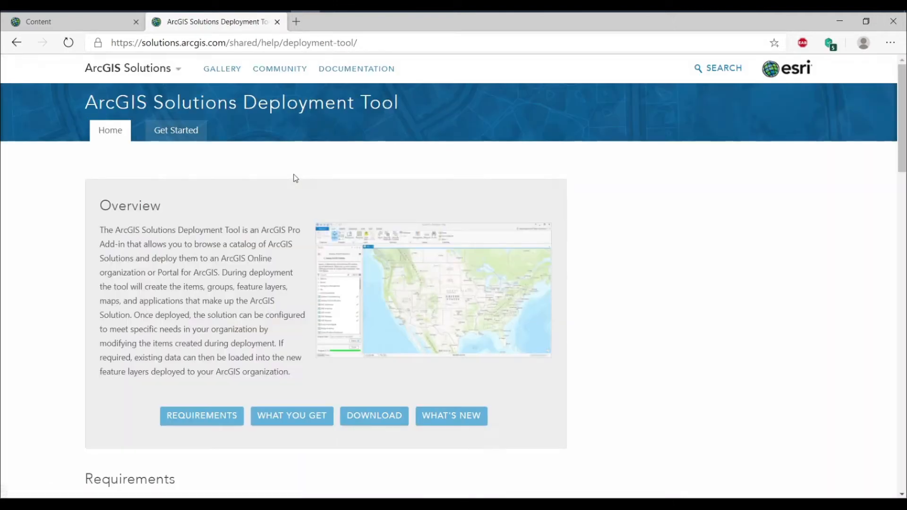
Step: Download ArcGISSolutionDeploymentTool.zip into the GEOSPATIALINFORMATIONSCIENCE folder on drive C, keeping the suggested file name
{"action": "left_click", "coordinate": [387, 417]}
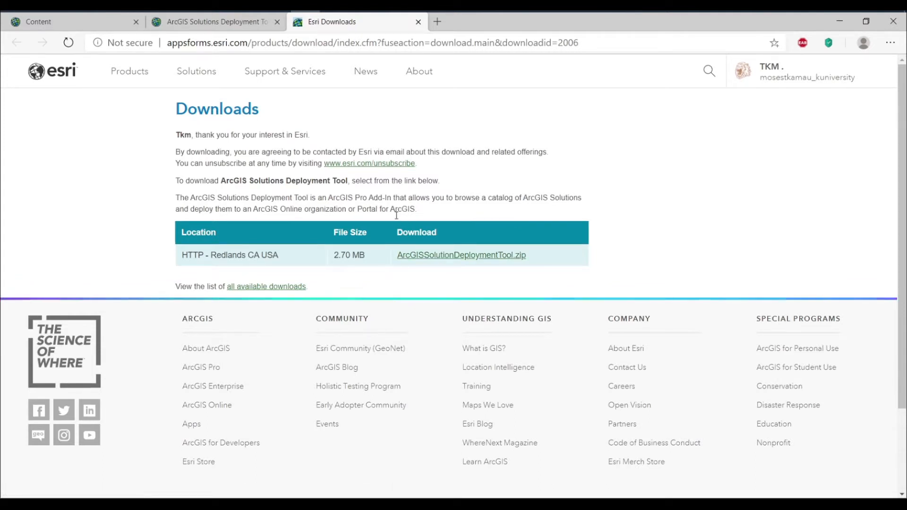
{"action": "left_click", "coordinate": [458, 257]}
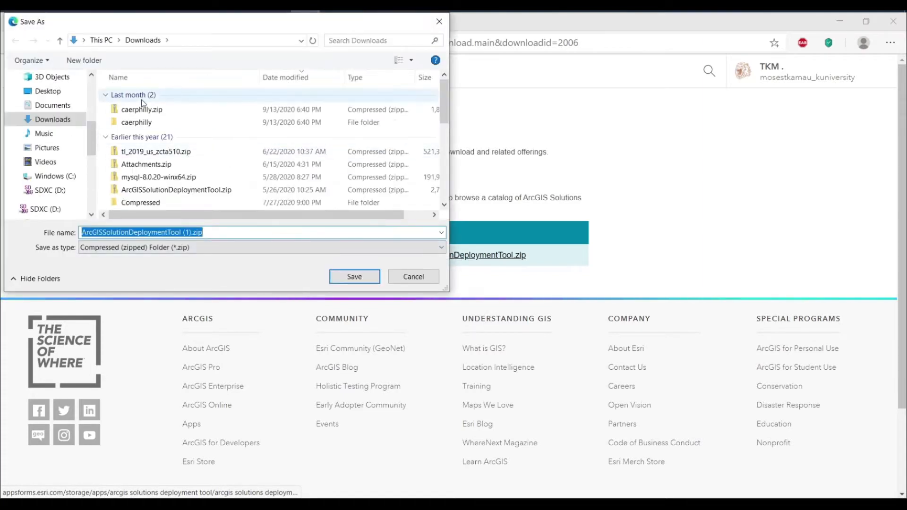
{"action": "left_click", "coordinate": [57, 95]}
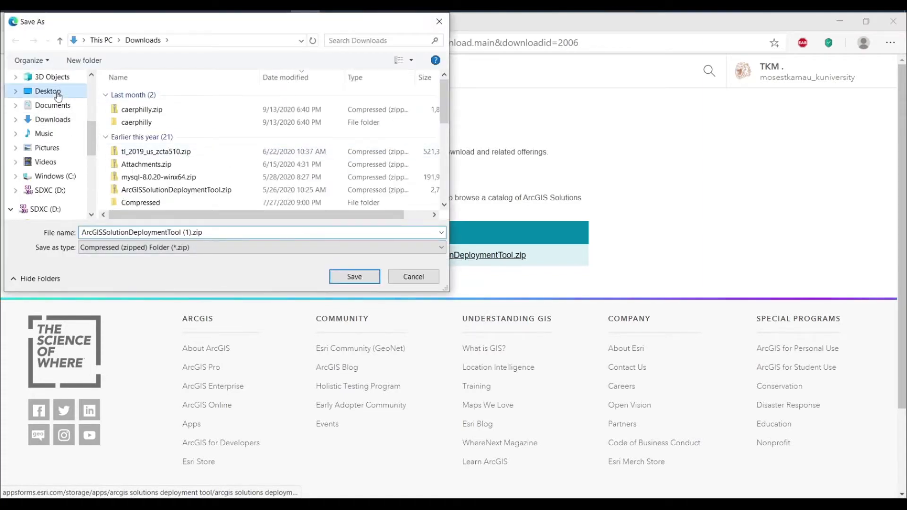
{"action": "left_click", "coordinate": [66, 176]}
{"action": "double_click", "coordinate": [158, 185]}
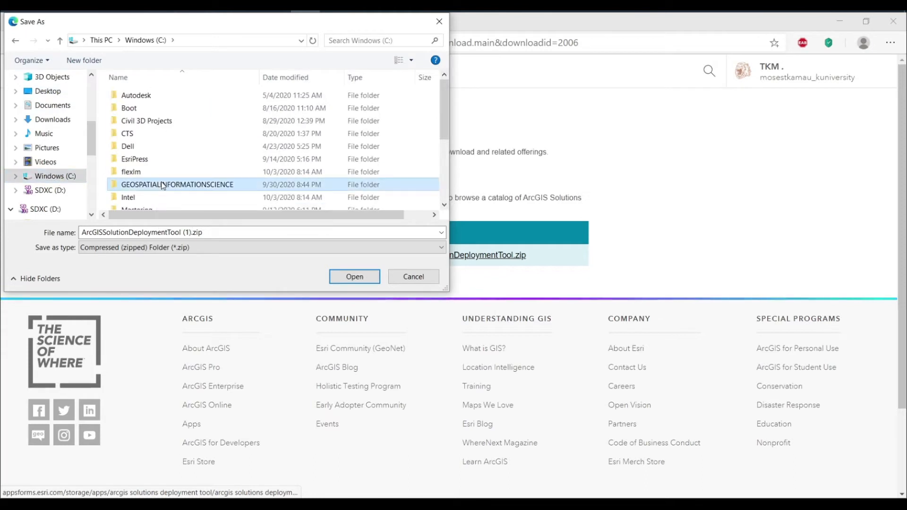
{"action": "left_click", "coordinate": [273, 233]}
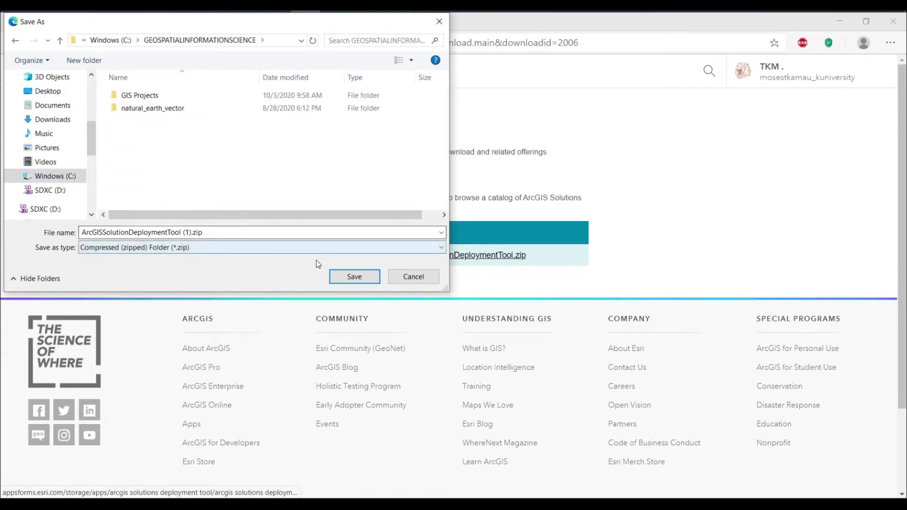
{"action": "left_click", "coordinate": [345, 277]}
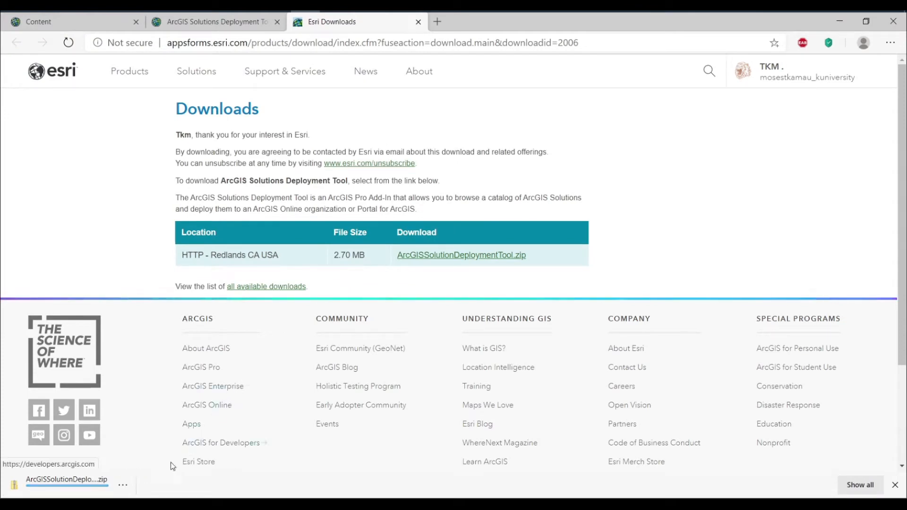
Step: Install the SolutionDeployment.esriAddInX add-in from the downloaded zip file, and close the archive window and the downloads page
{"action": "left_click", "coordinate": [122, 485]}
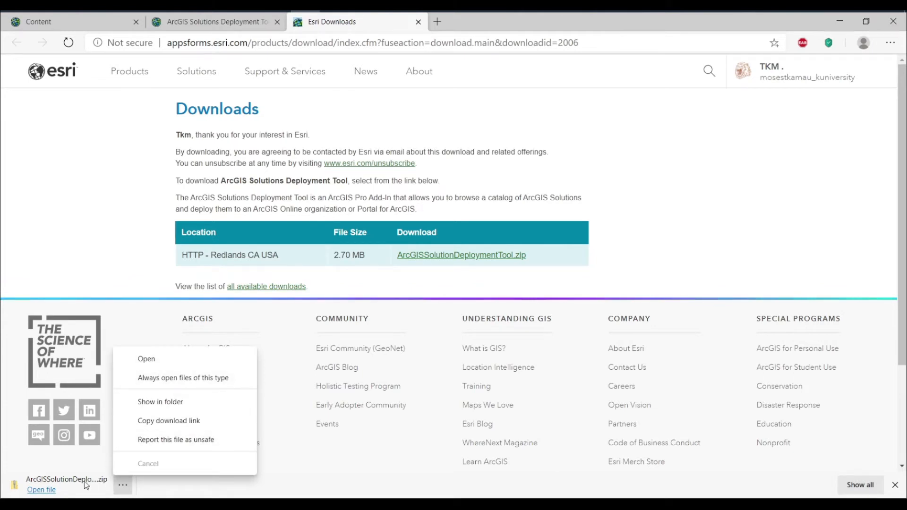
{"action": "left_click", "coordinate": [61, 480]}
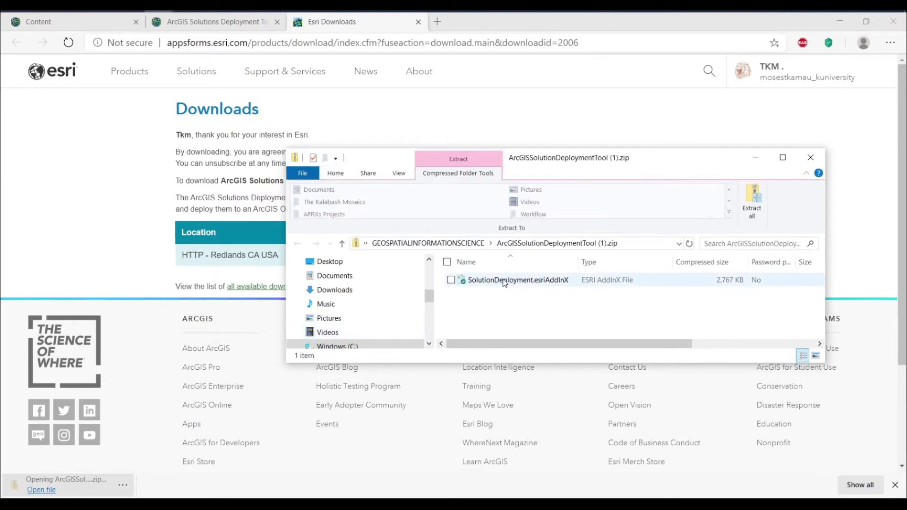
{"action": "double_click", "coordinate": [502, 279]}
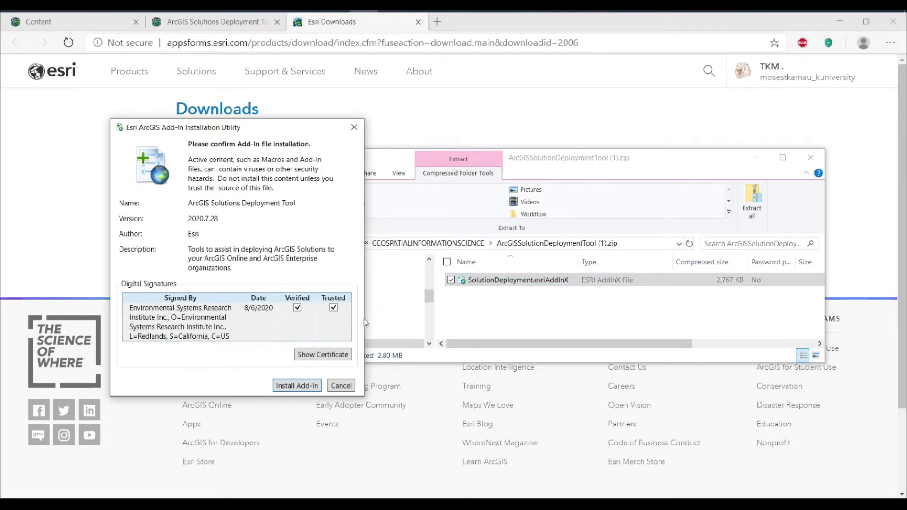
{"action": "left_click", "coordinate": [290, 388]}
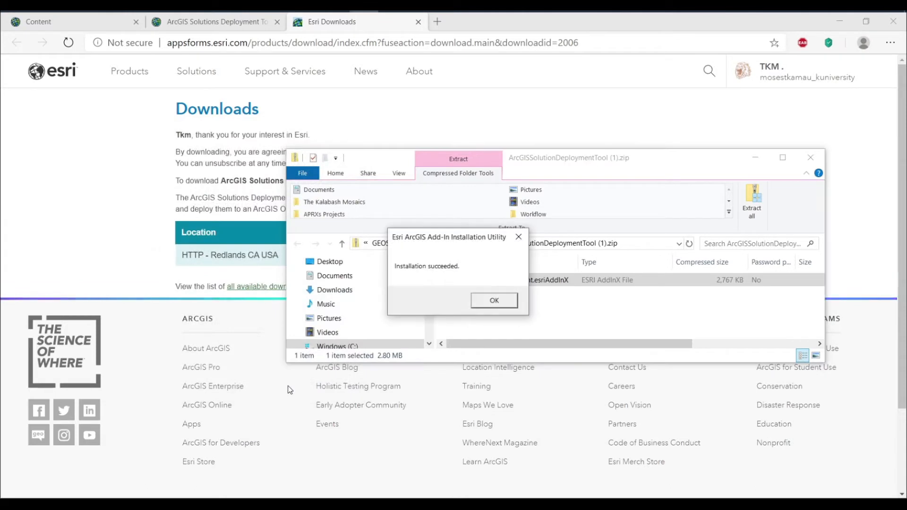
{"action": "left_click", "coordinate": [495, 302]}
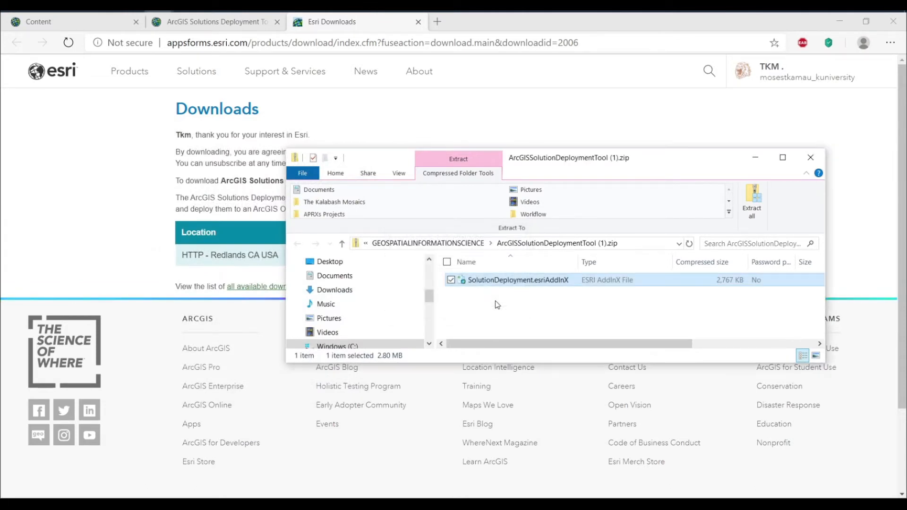
{"action": "left_click", "coordinate": [809, 158]}
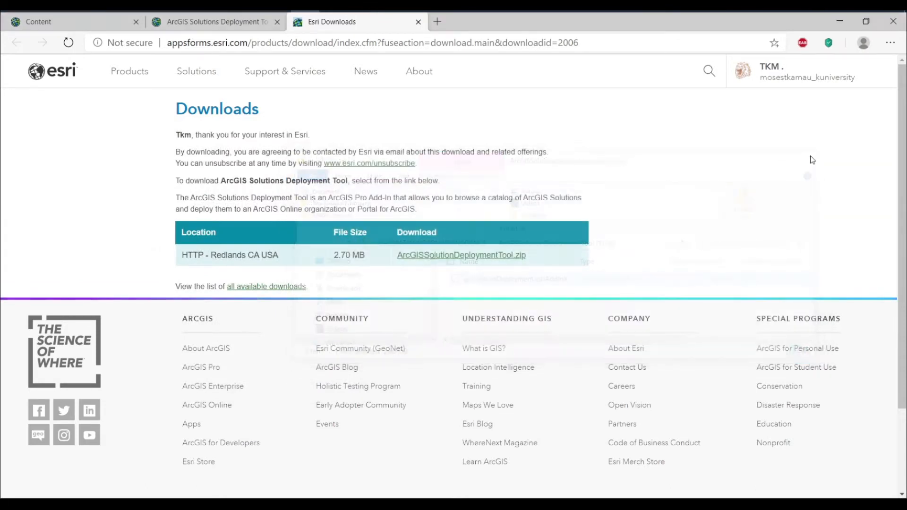
{"action": "left_click", "coordinate": [418, 21]}
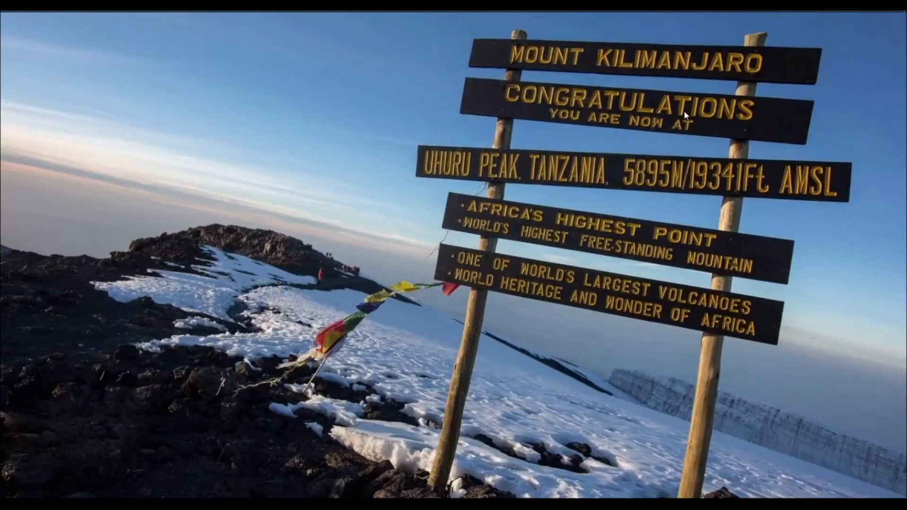
Step: Switch to ArcGIS Pro by opening the recent project "ArcGIS Solution Deploymeny - ROW.aprx"
{"action": "key", "text": "super"}
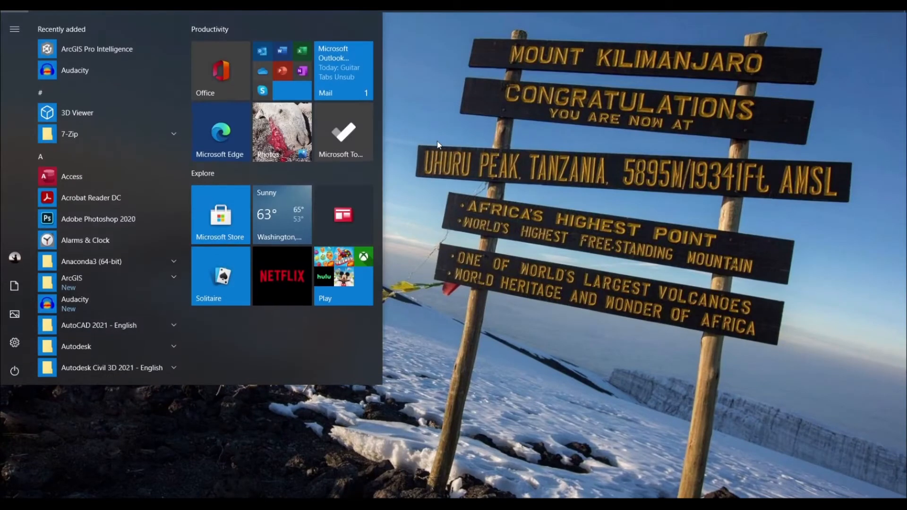
{"action": "type", "text": "arc"}
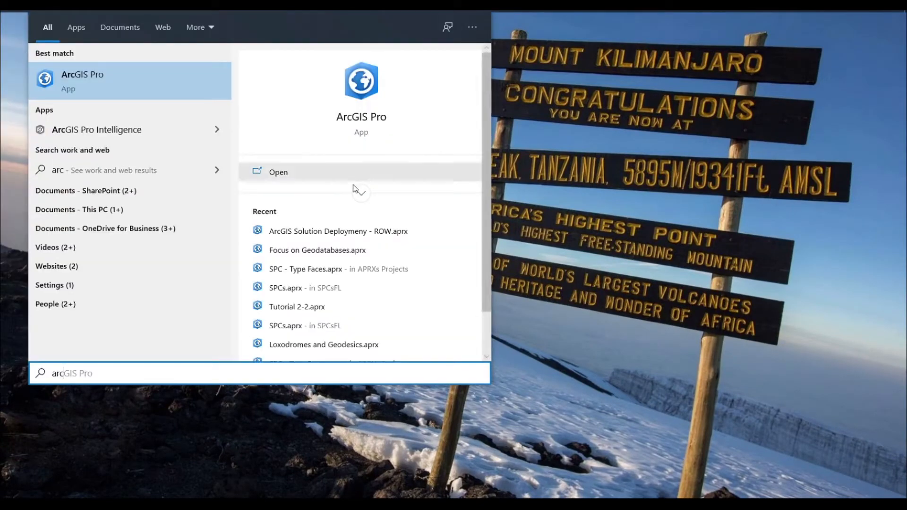
{"action": "left_click", "coordinate": [324, 230]}
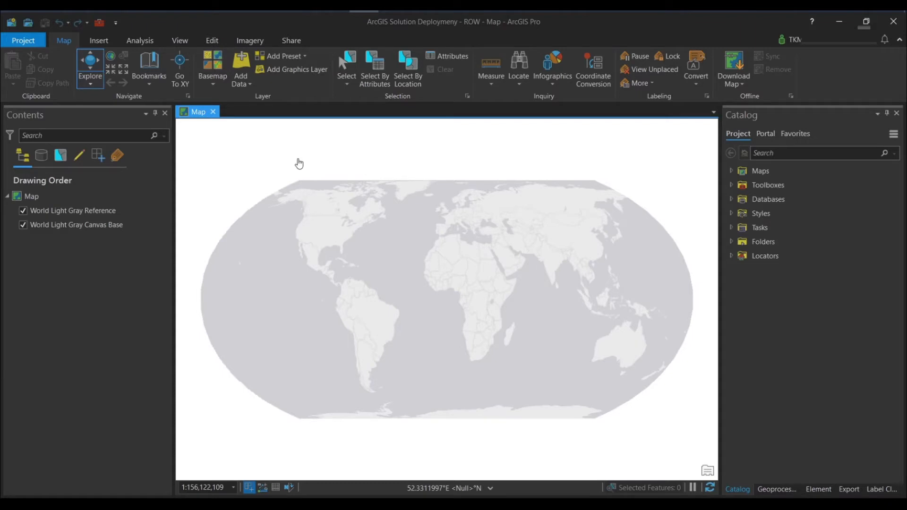
Step: Start the Deploy an ArcGIS Solution task of the ArcGIS Solutions Deployment Tool and expand the Local Government category
{"action": "left_click", "coordinate": [293, 41]}
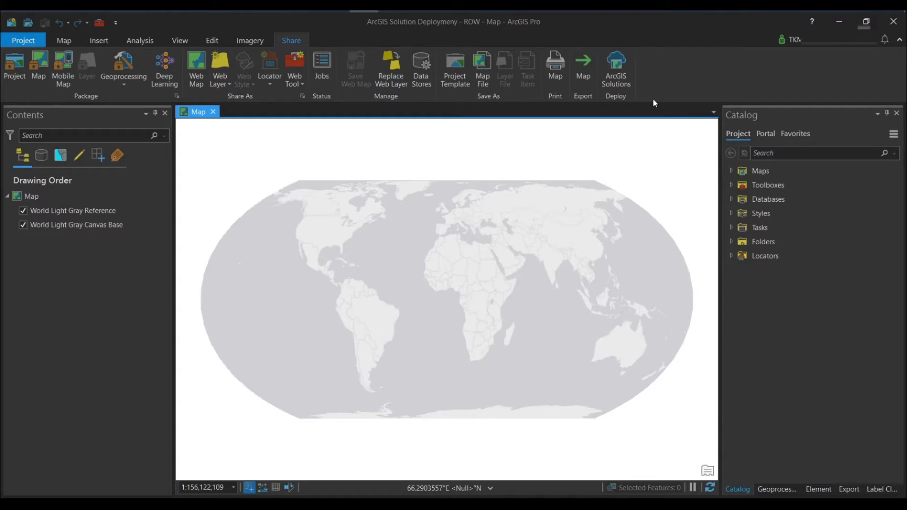
{"action": "left_click", "coordinate": [614, 67]}
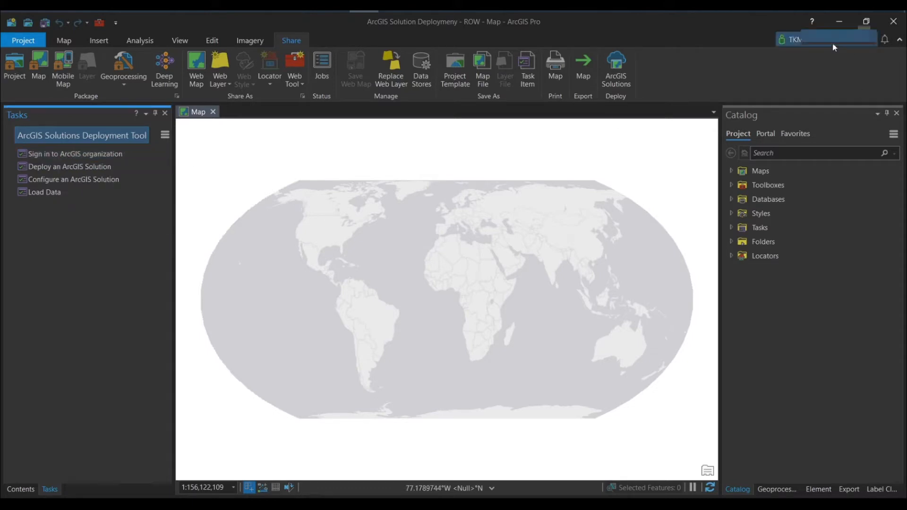
{"action": "left_click", "coordinate": [87, 166]}
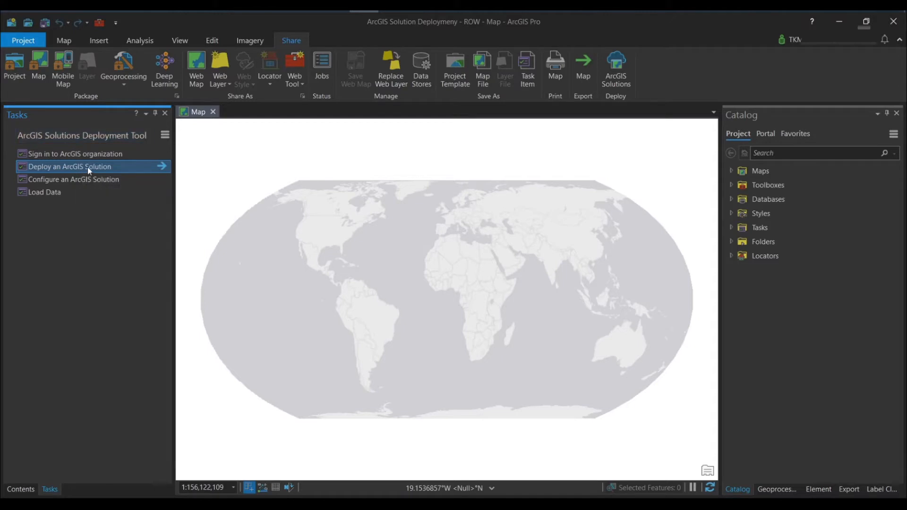
{"action": "left_click", "coordinate": [162, 168]}
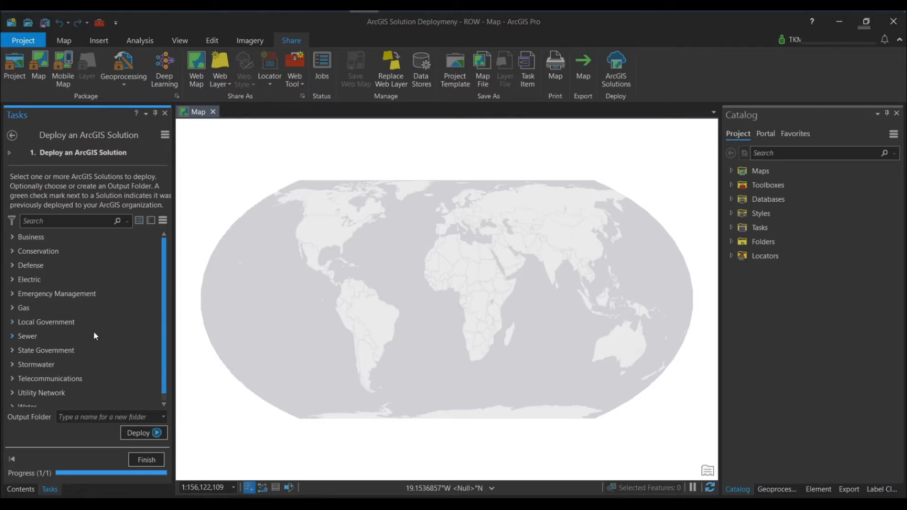
{"action": "scroll", "coordinate": [95, 335], "scroll_direction": "down", "scroll_amount": 1}
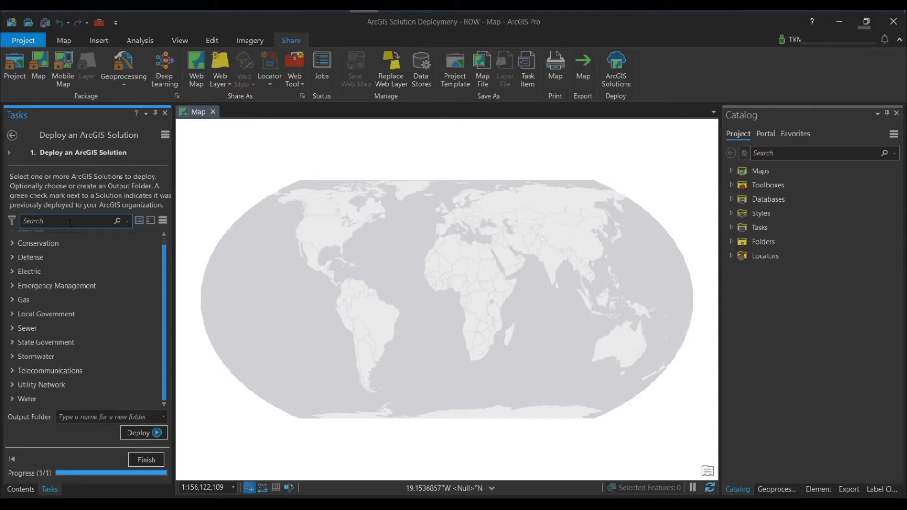
{"action": "left_click", "coordinate": [46, 315]}
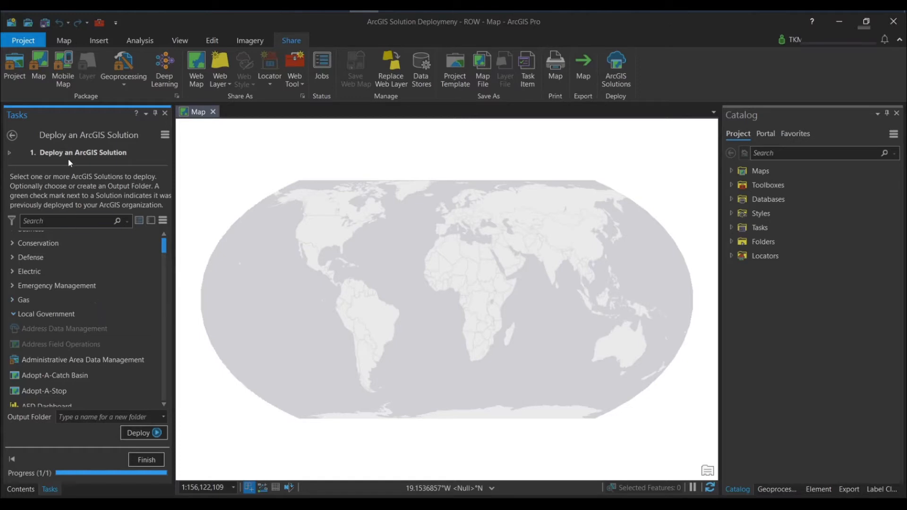
Step: Turn off the Use Existing Items In The Organization deployment option and check the remaining deployment options
{"action": "left_click", "coordinate": [163, 222]}
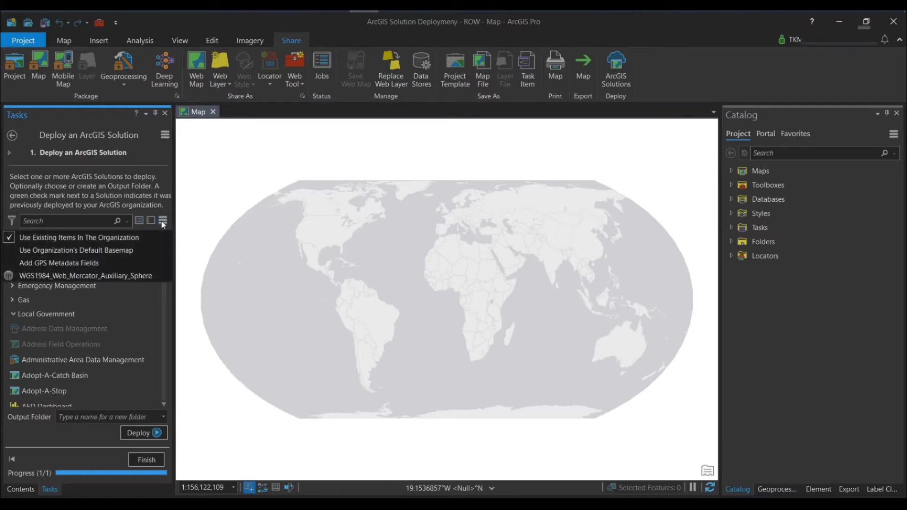
{"action": "left_click", "coordinate": [96, 238]}
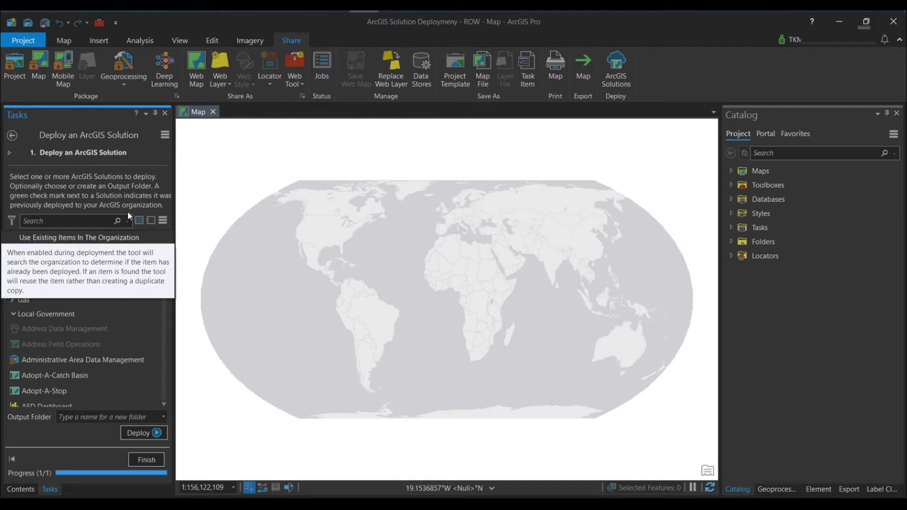
{"action": "left_click", "coordinate": [161, 223]}
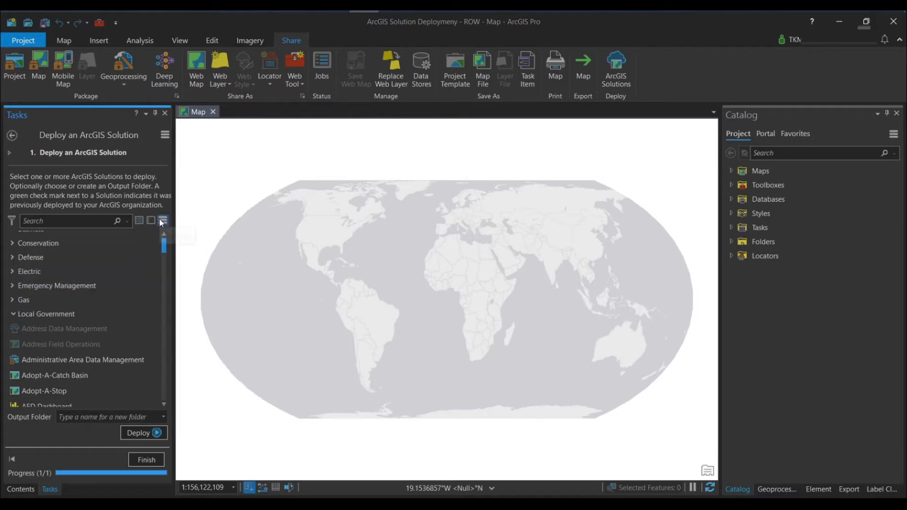
{"action": "left_click", "coordinate": [162, 223]}
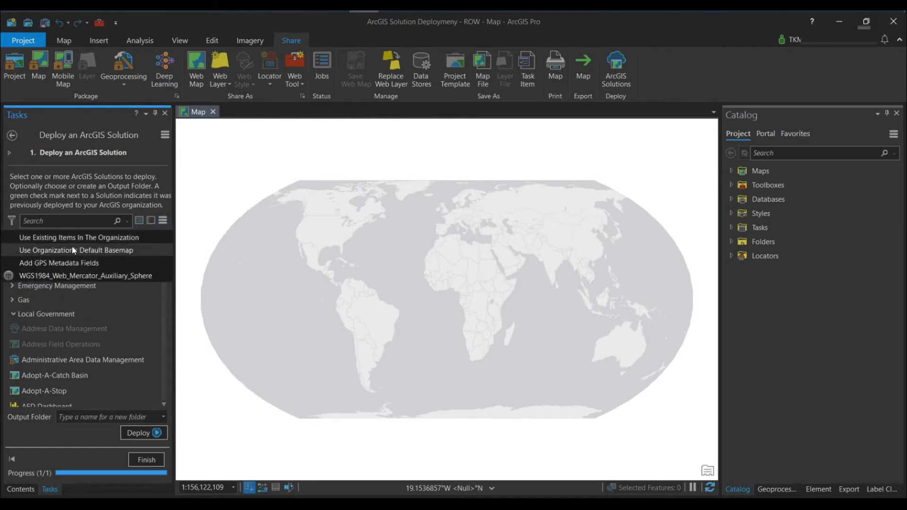
{"action": "left_click", "coordinate": [143, 336]}
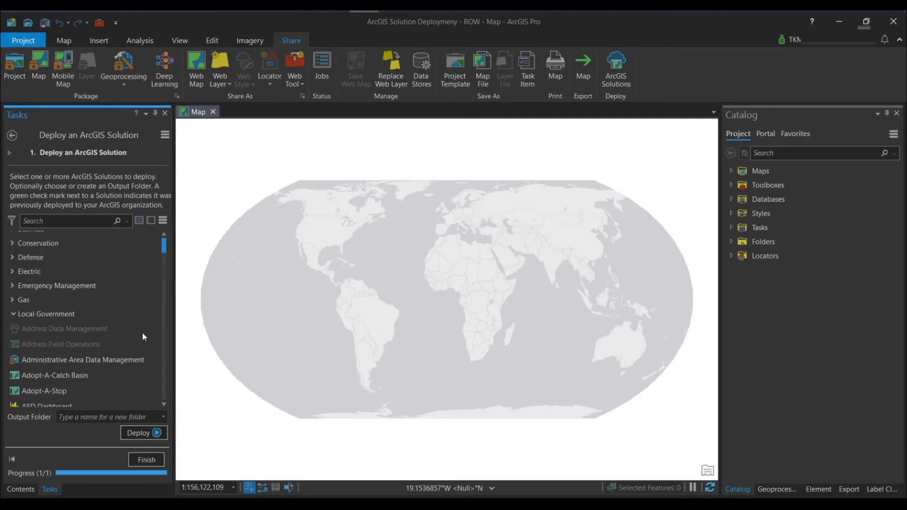
Step: Find and select the ROW Permit Review solution in the Local Government category
{"action": "scroll", "coordinate": [142, 333], "scroll_direction": "down", "scroll_amount": 3}
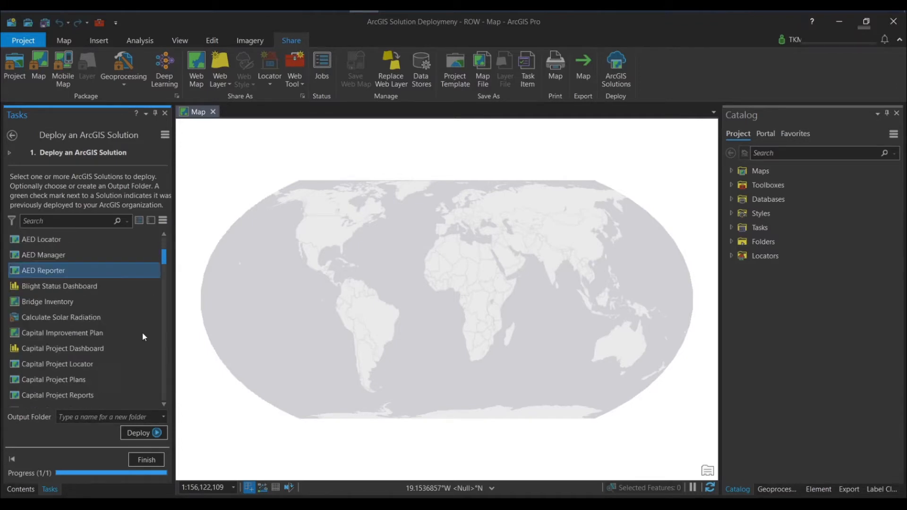
{"action": "scroll", "coordinate": [143, 333], "scroll_direction": "down", "scroll_amount": 3}
{"action": "scroll", "coordinate": [142, 333], "scroll_direction": "down", "scroll_amount": 5}
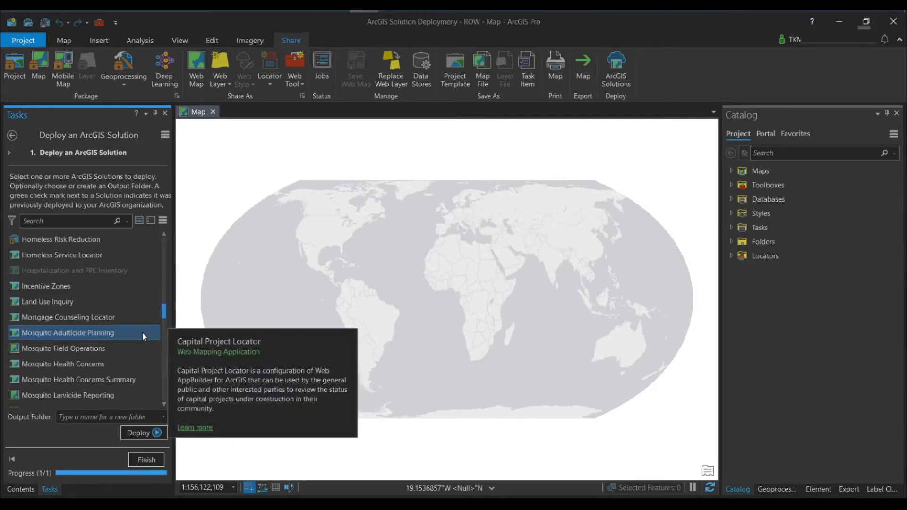
{"action": "scroll", "coordinate": [143, 333], "scroll_direction": "down", "scroll_amount": 3}
{"action": "scroll", "coordinate": [143, 332], "scroll_direction": "up", "scroll_amount": 2}
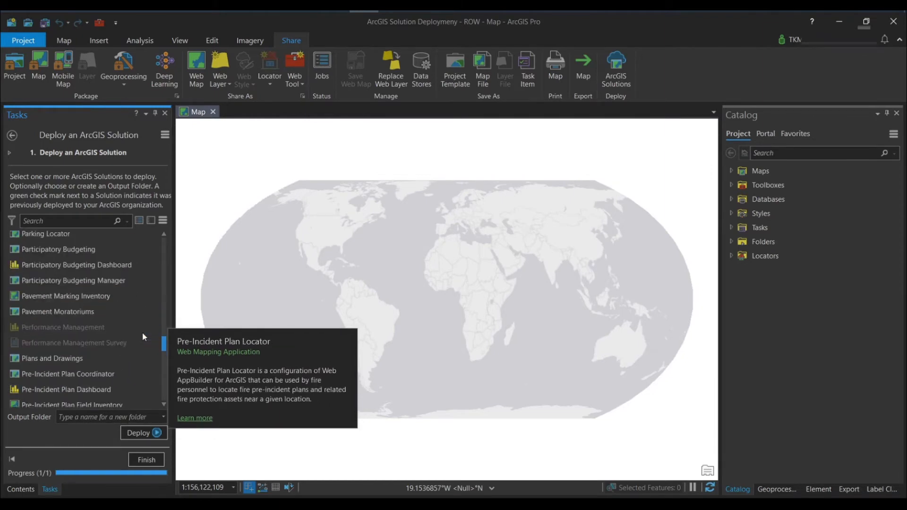
{"action": "scroll", "coordinate": [143, 332], "scroll_direction": "up", "scroll_amount": 1}
{"action": "scroll", "coordinate": [142, 333], "scroll_direction": "down", "scroll_amount": 6}
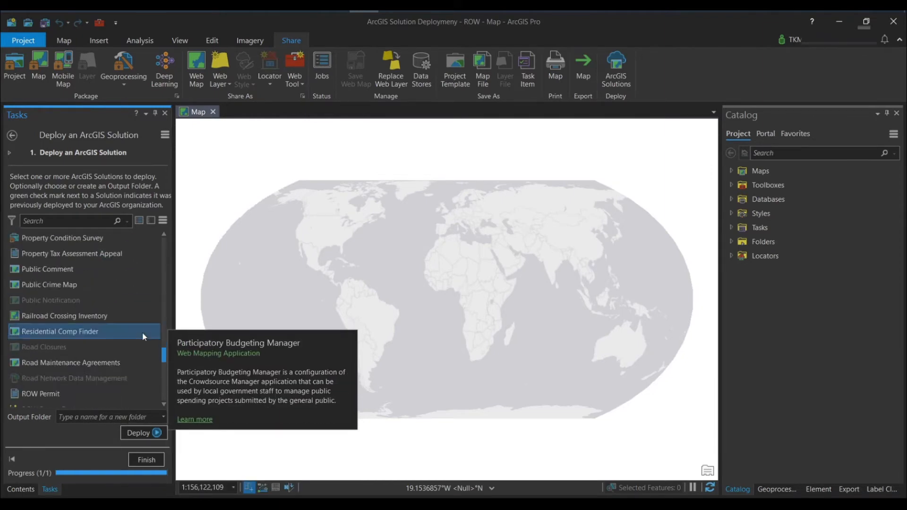
{"action": "scroll", "coordinate": [142, 333], "scroll_direction": "down", "scroll_amount": 4}
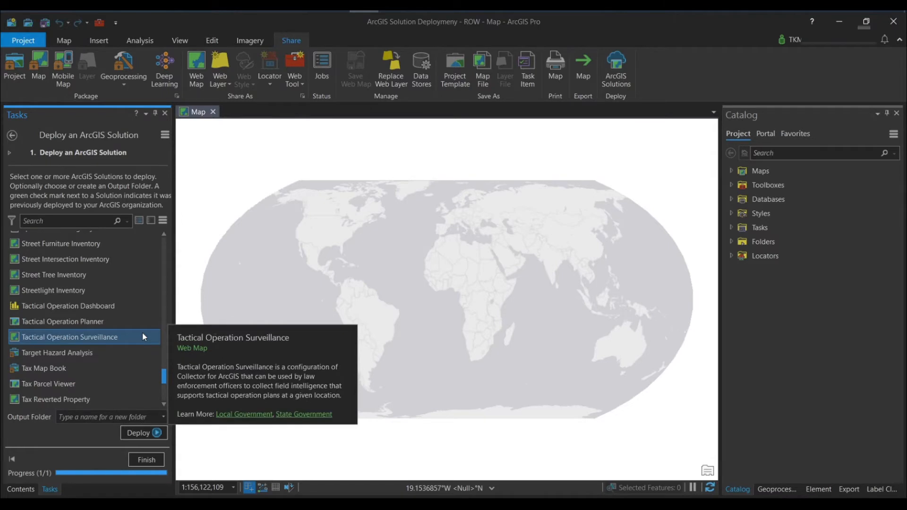
{"action": "scroll", "coordinate": [143, 333], "scroll_direction": "up", "scroll_amount": 3}
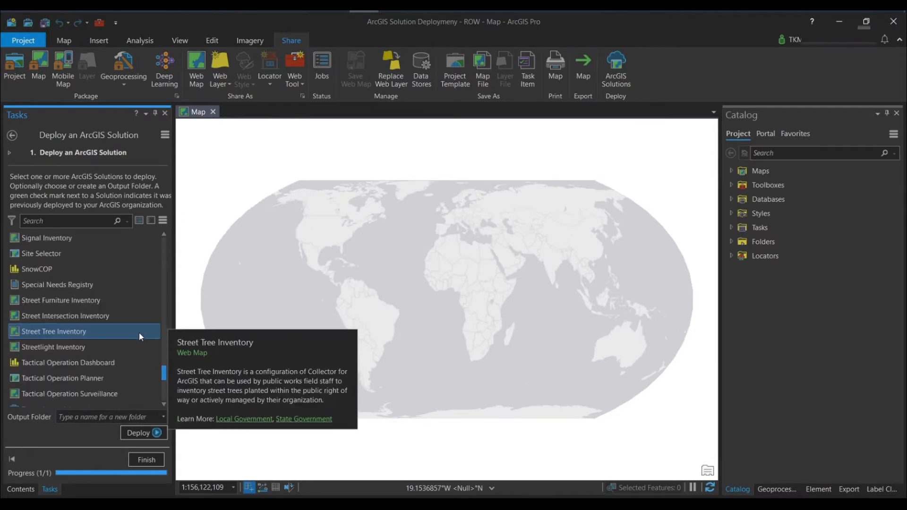
{"action": "scroll", "coordinate": [114, 332], "scroll_direction": "down", "scroll_amount": 2}
{"action": "scroll", "coordinate": [113, 333], "scroll_direction": "up", "scroll_amount": 4}
{"action": "mouse_move", "coordinate": [90, 330]}
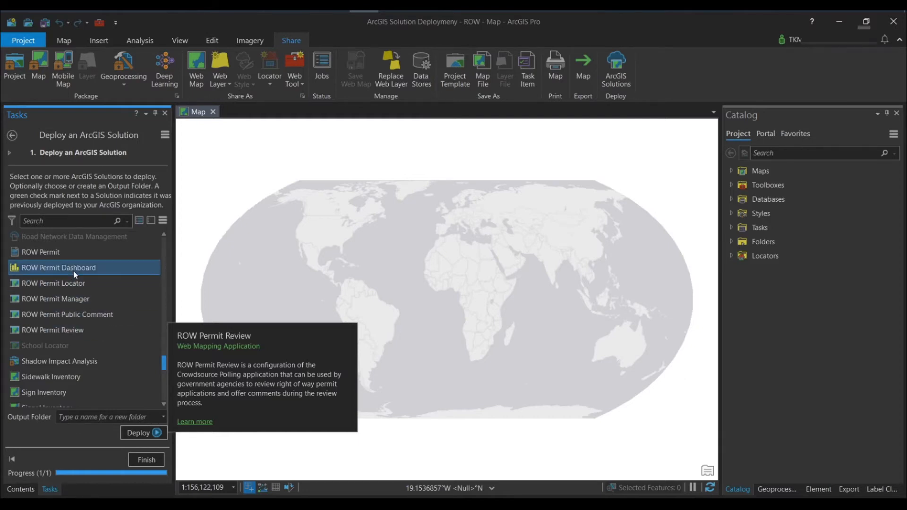
{"action": "left_click", "coordinate": [59, 330]}
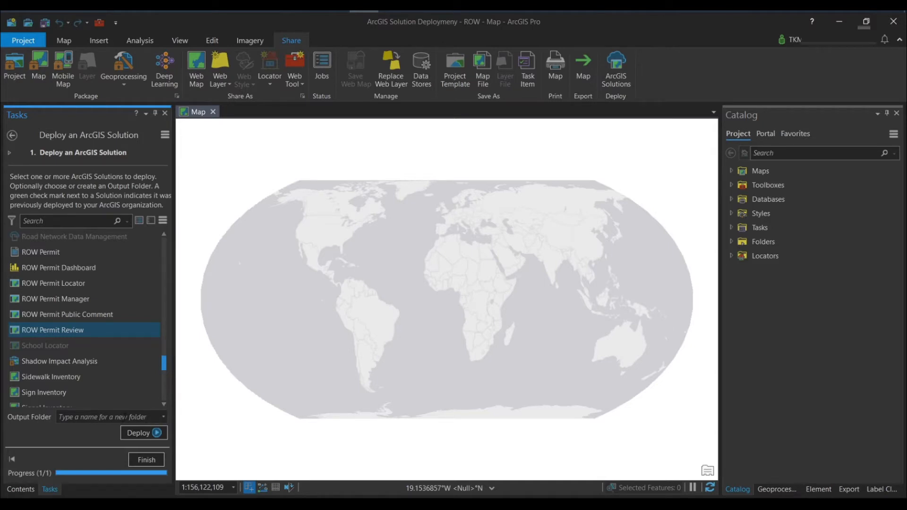
Step: Set the output folder to ArcGIS Solutions Deployment and deploy the ROW Permit Review solution
{"action": "left_click", "coordinate": [163, 418]}
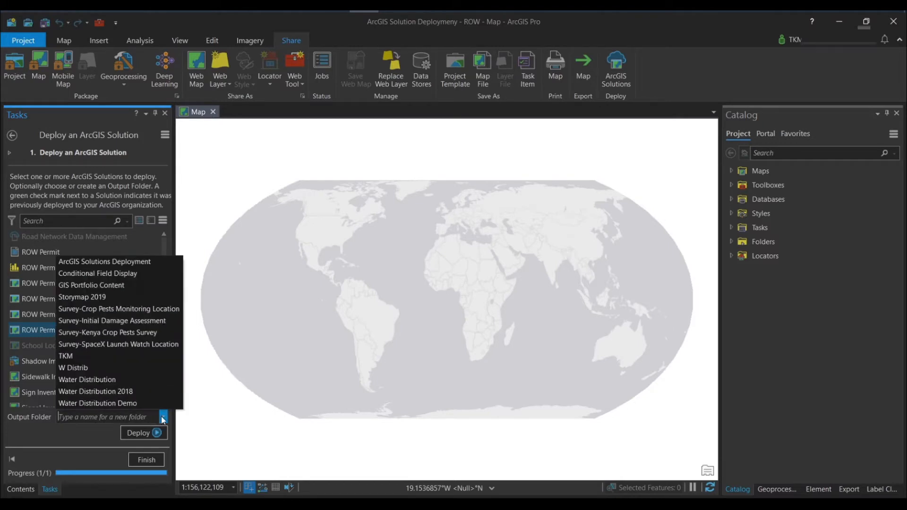
{"action": "left_click", "coordinate": [115, 265]}
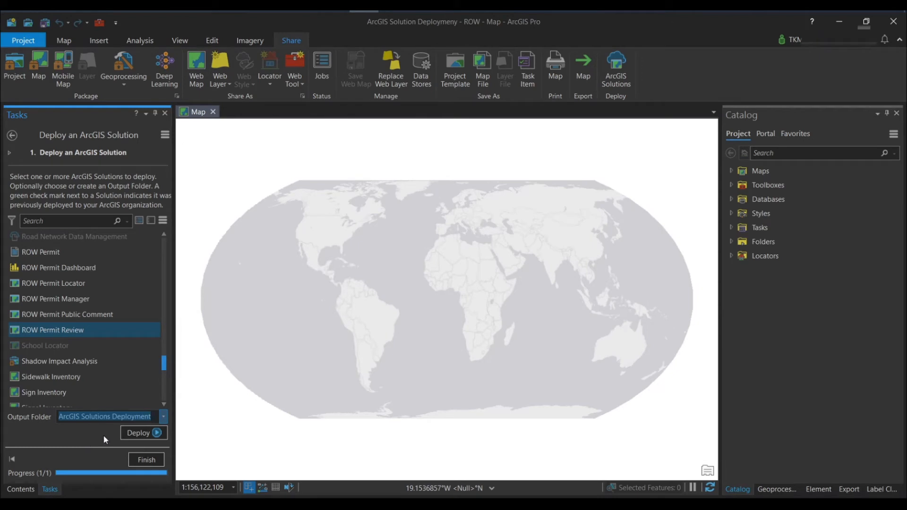
{"action": "left_click", "coordinate": [139, 433]}
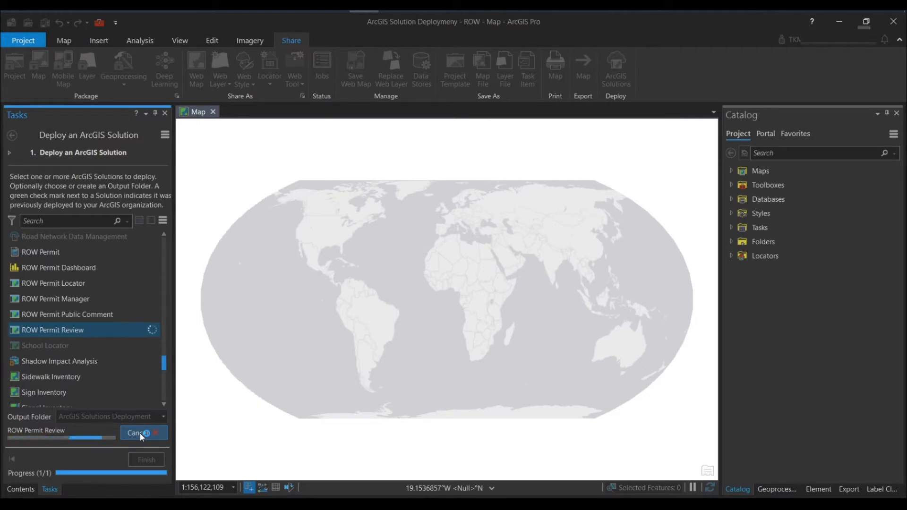
{"action": "mouse_move", "coordinate": [75, 332]}
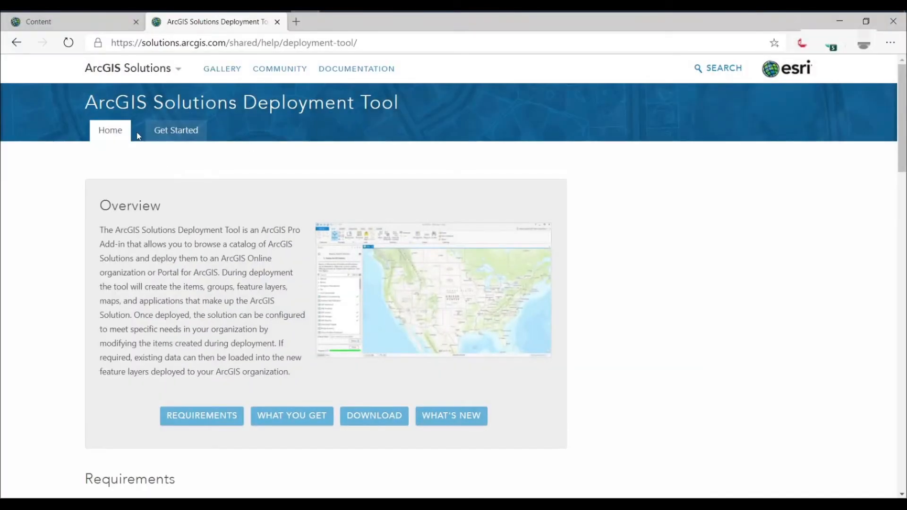
Step: Switch to the ArcGIS Online Content page in the browser and reload it to check the ArcGIS Solutions Deployment folder
{"action": "left_click", "coordinate": [116, 20]}
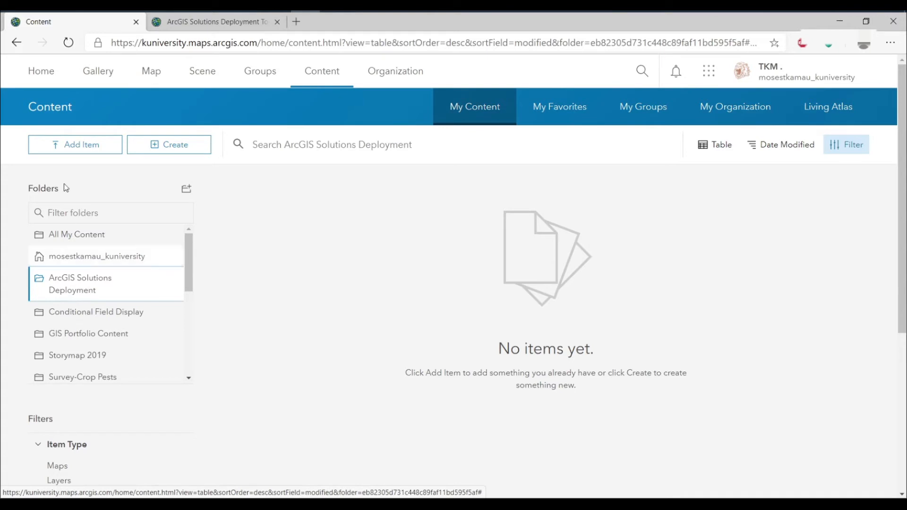
{"action": "left_click", "coordinate": [67, 47]}
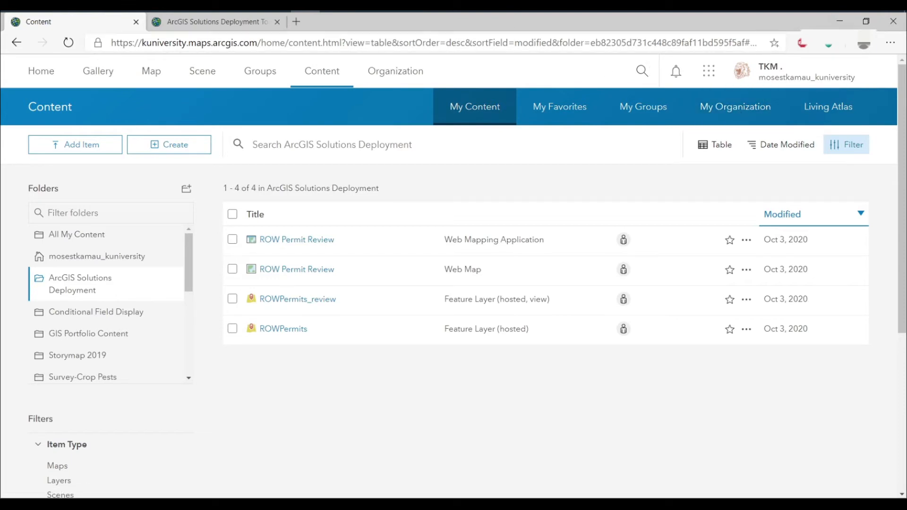
Step: Switch back to ArcGIS Pro, finish the Deploy an ArcGIS Solution task and show the map's layer contents
{"action": "left_click", "coordinate": [363, 7]}
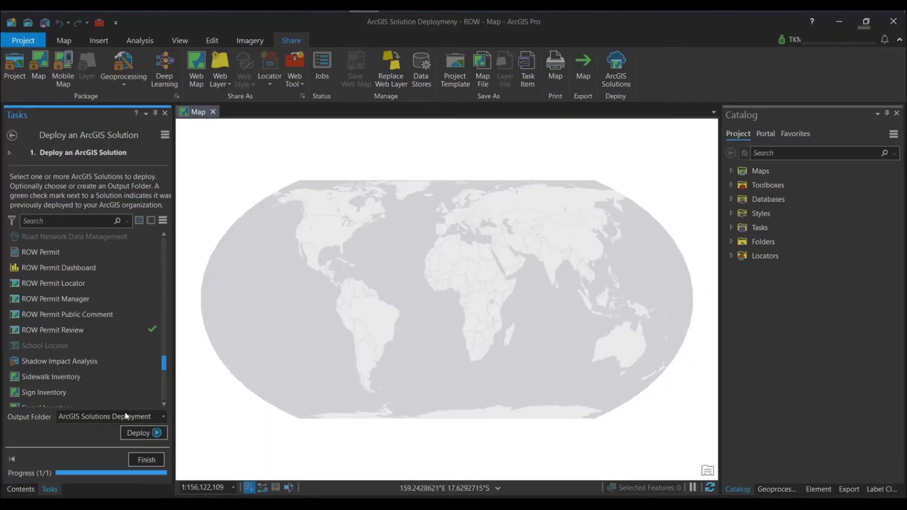
{"action": "left_click", "coordinate": [145, 460]}
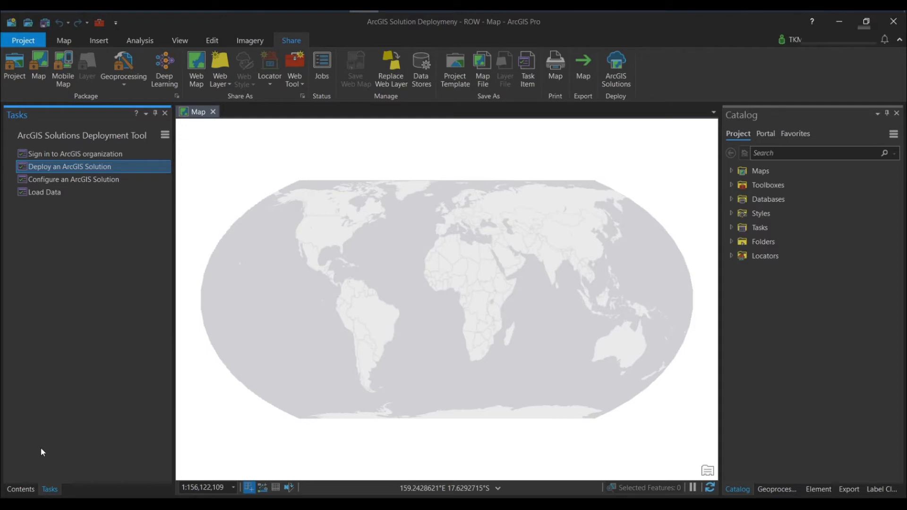
{"action": "left_click", "coordinate": [22, 490]}
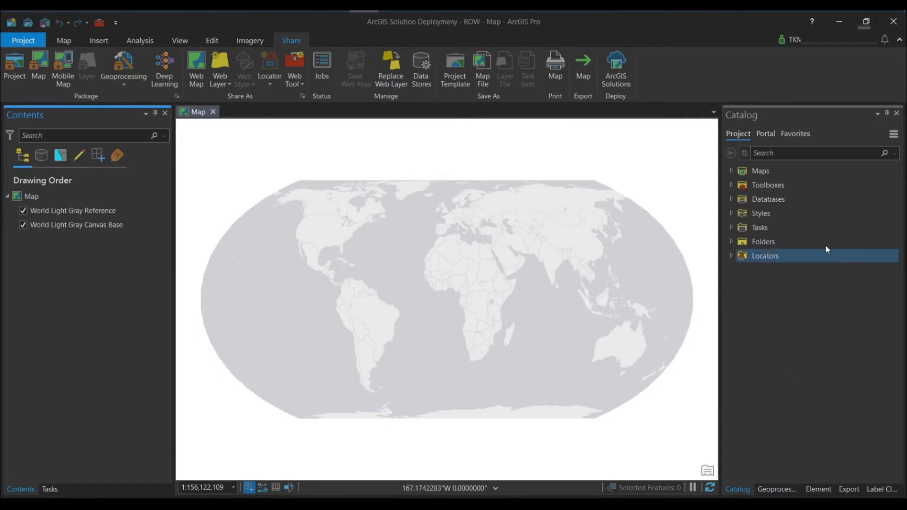
Step: Add the Embu County invasive agricultural pests hosted feature layer from the portal's My Content to the map and collapse its legend
{"action": "left_click", "coordinate": [763, 136]}
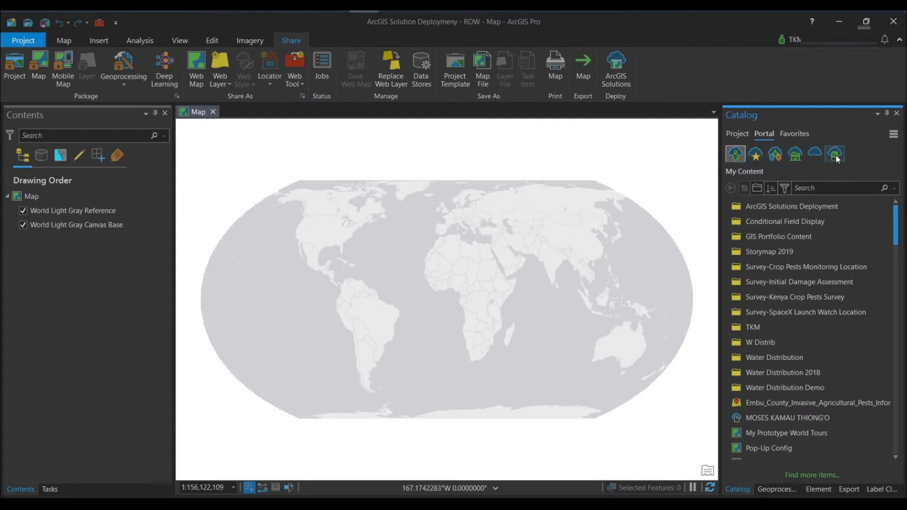
{"action": "left_click", "coordinate": [785, 222]}
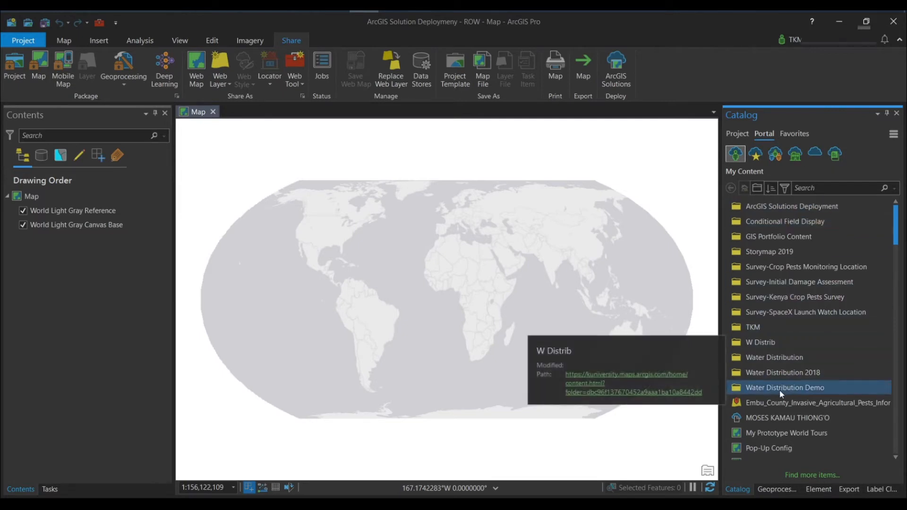
{"action": "left_click", "coordinate": [766, 403]}
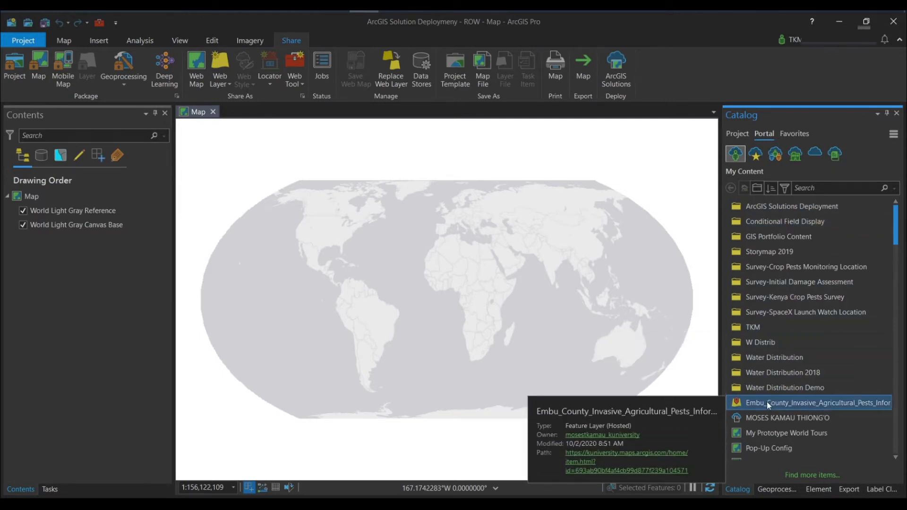
{"action": "left_click_drag", "start_coordinate": [766, 403], "coordinate": [519, 320]}
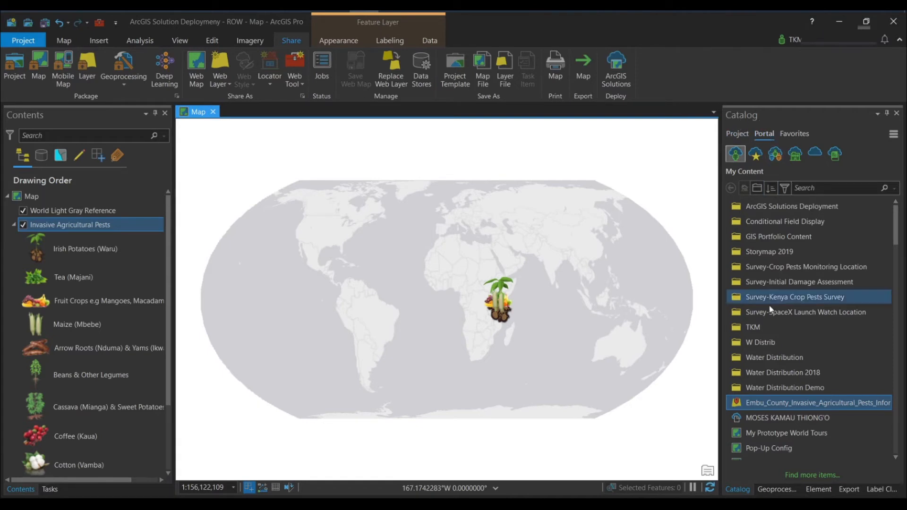
{"action": "mouse_move", "coordinate": [768, 404]}
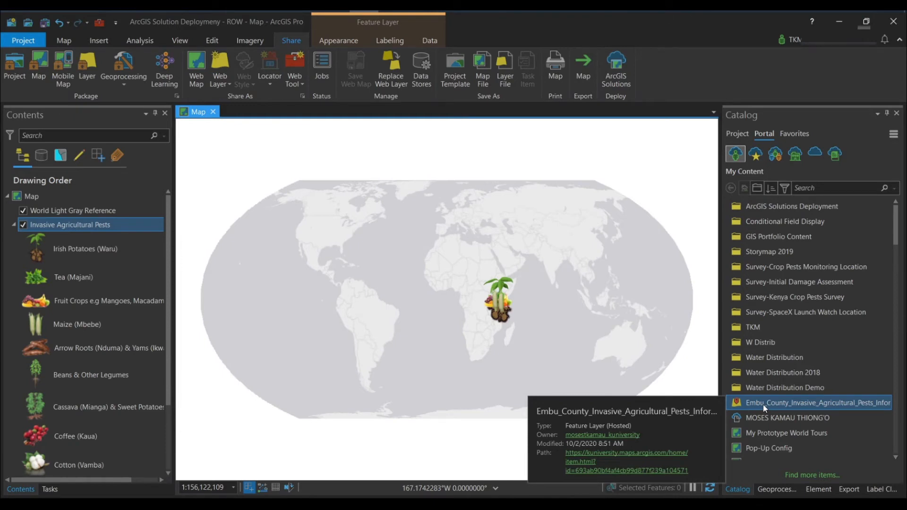
{"action": "left_click", "coordinate": [739, 134]}
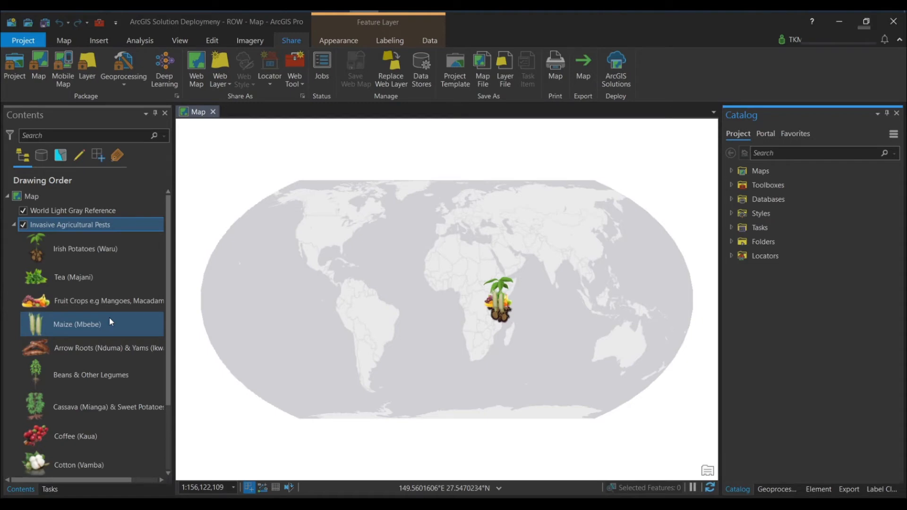
{"action": "left_click", "coordinate": [14, 225]}
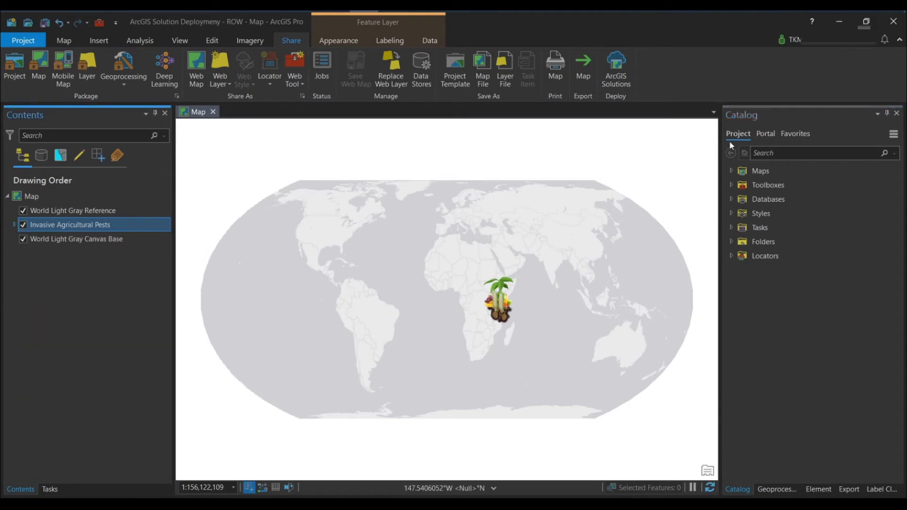
Step: Browse the portal's My Content and examine the items in the ArcGIS Solutions Deployment folder
{"action": "left_click", "coordinate": [766, 134]}
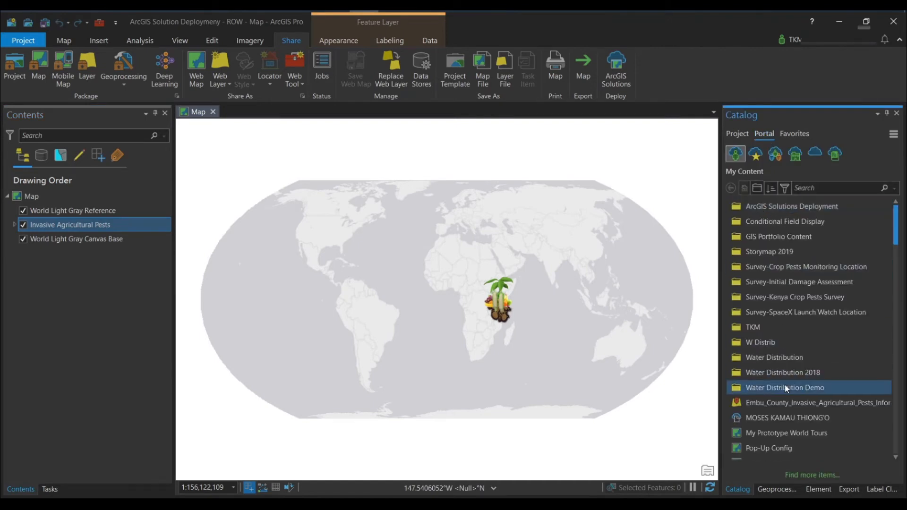
{"action": "scroll", "coordinate": [785, 386], "scroll_direction": "down", "scroll_amount": 2}
{"action": "mouse_move", "coordinate": [786, 388]}
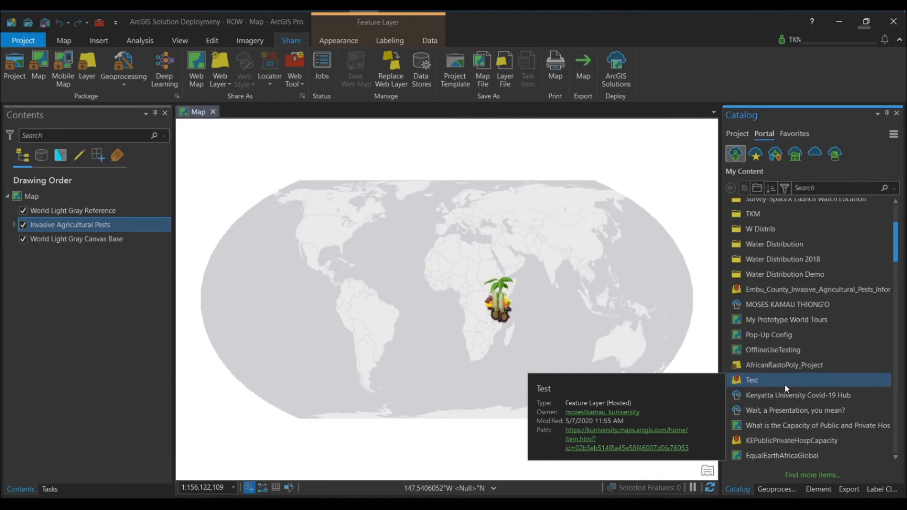
{"action": "scroll", "coordinate": [817, 289], "scroll_direction": "up", "scroll_amount": 5}
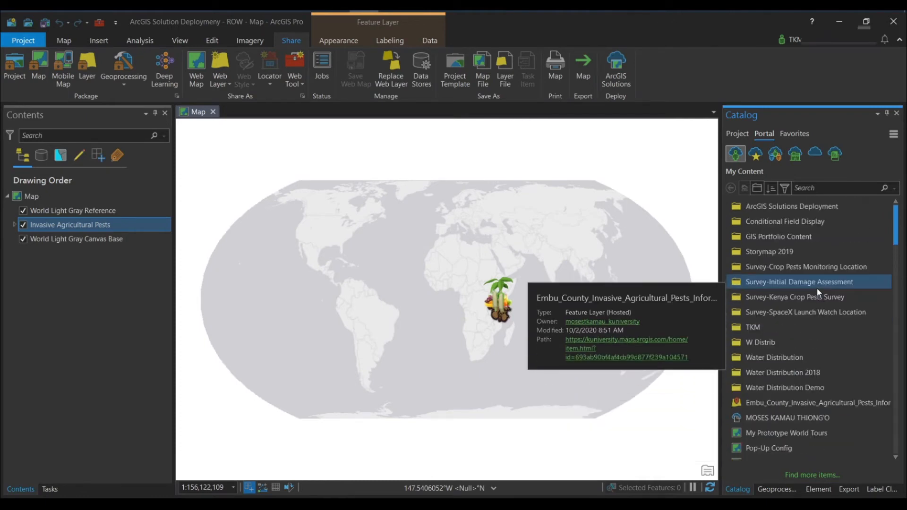
{"action": "double_click", "coordinate": [782, 207]}
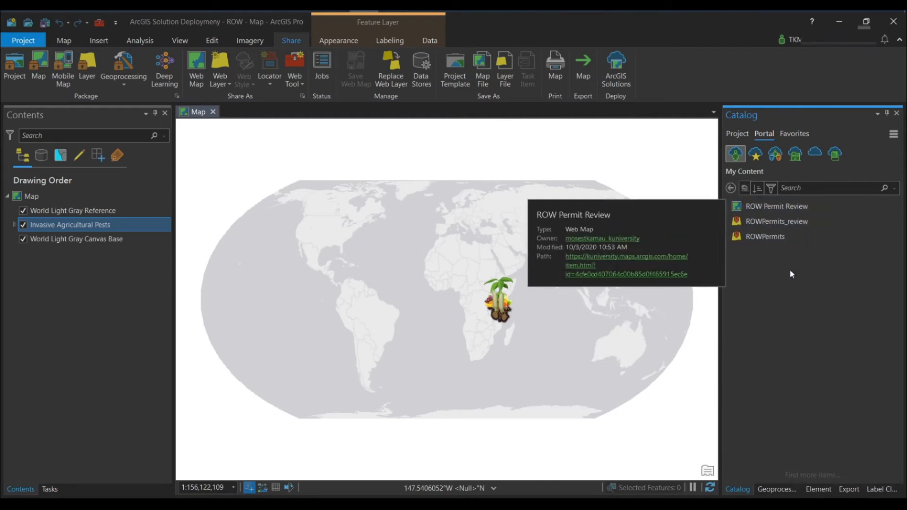
{"action": "left_click", "coordinate": [731, 188]}
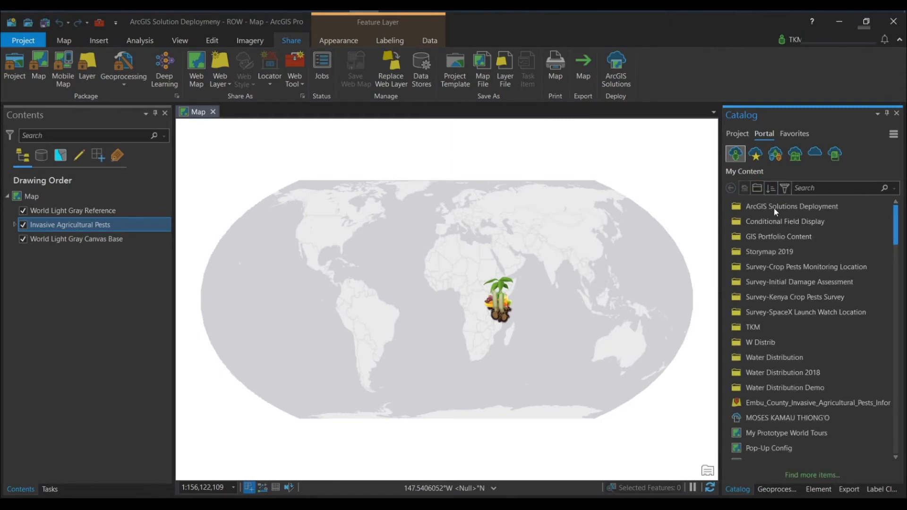
Step: Add the ROWPermits hosted feature layer from the portal's ArcGIS Solutions Deployment folder to the map, above Invasive Agricultural Pests
{"action": "mouse_move", "coordinate": [767, 208]}
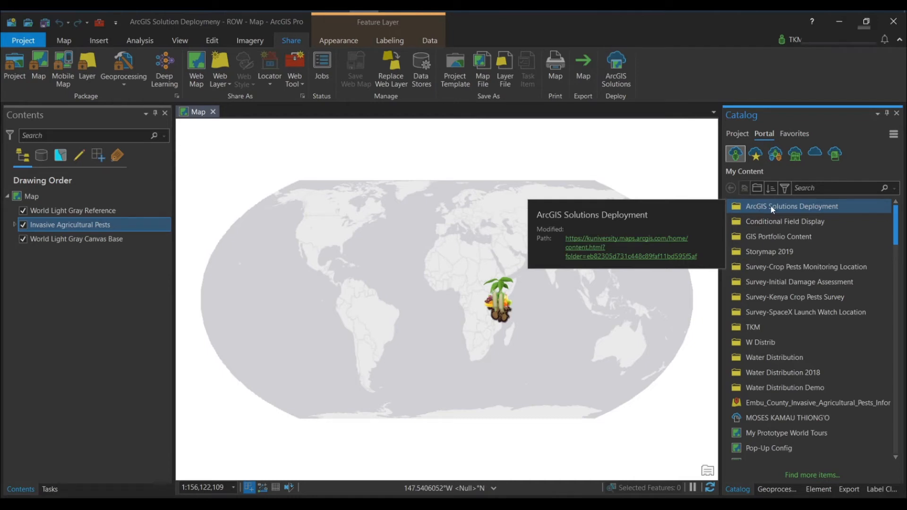
{"action": "double_click", "coordinate": [769, 207]}
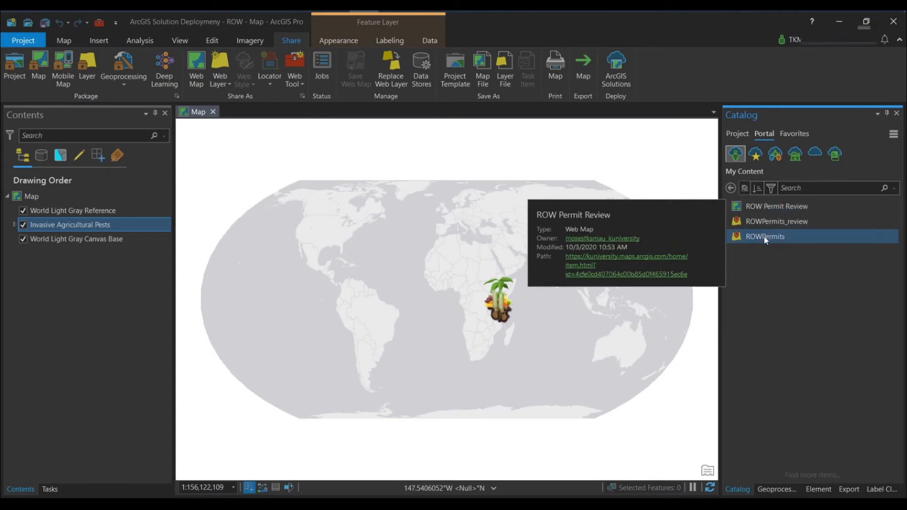
{"action": "left_click", "coordinate": [766, 237]}
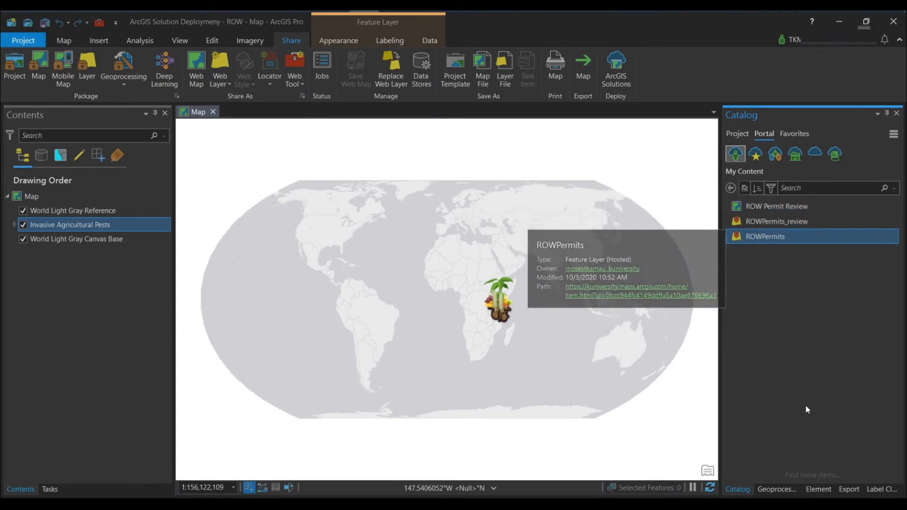
{"action": "mouse_move", "coordinate": [765, 237]}
{"action": "left_click_drag", "start_coordinate": [765, 237], "coordinate": [56, 220]}
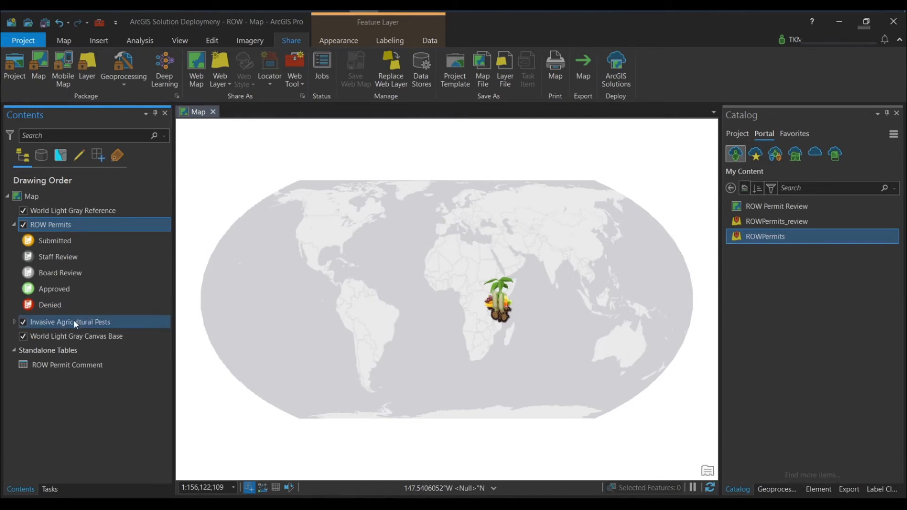
Step: Remove the ROW Permits layer from the map
{"action": "right_click", "coordinate": [54, 226]}
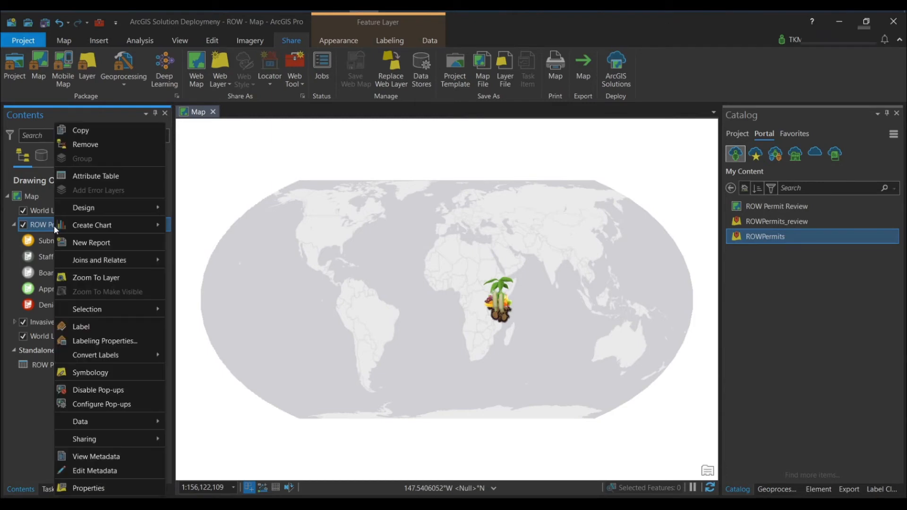
{"action": "left_click", "coordinate": [95, 146]}
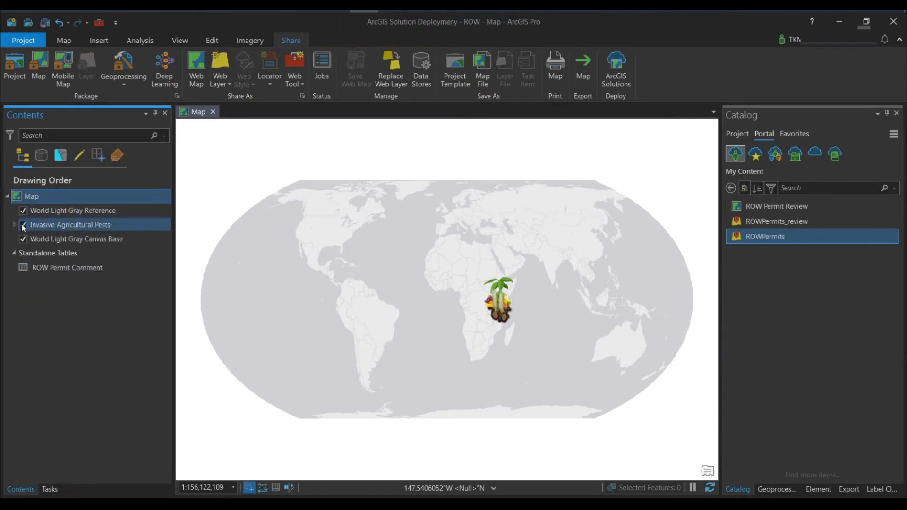
Step: List the contents of the project geodatabase ArcGIS Solution Deploymeny - ROW.gdb
{"action": "left_click", "coordinate": [63, 269]}
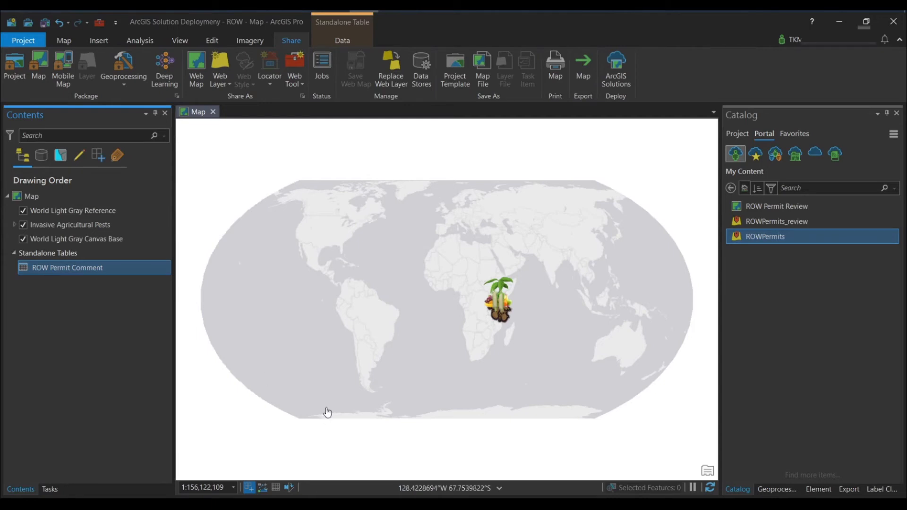
{"action": "left_click", "coordinate": [746, 136]}
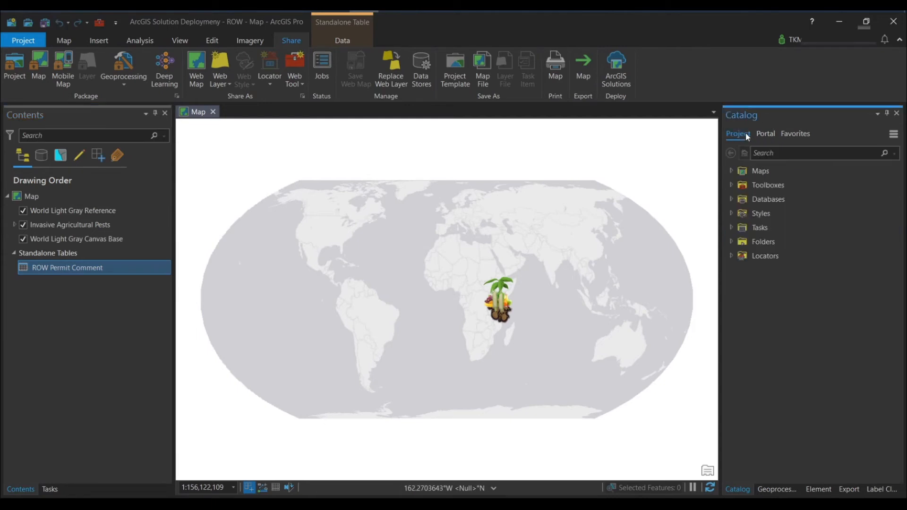
{"action": "left_click", "coordinate": [730, 199]}
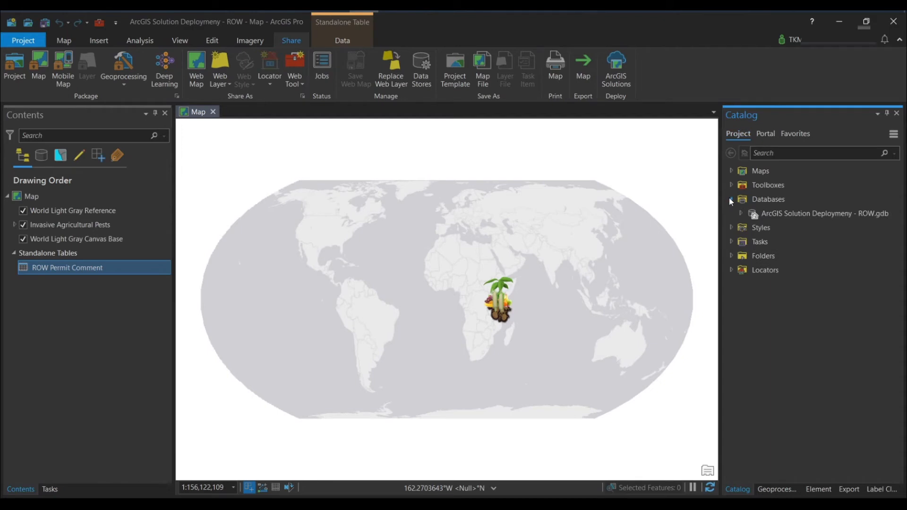
{"action": "left_click", "coordinate": [741, 214]}
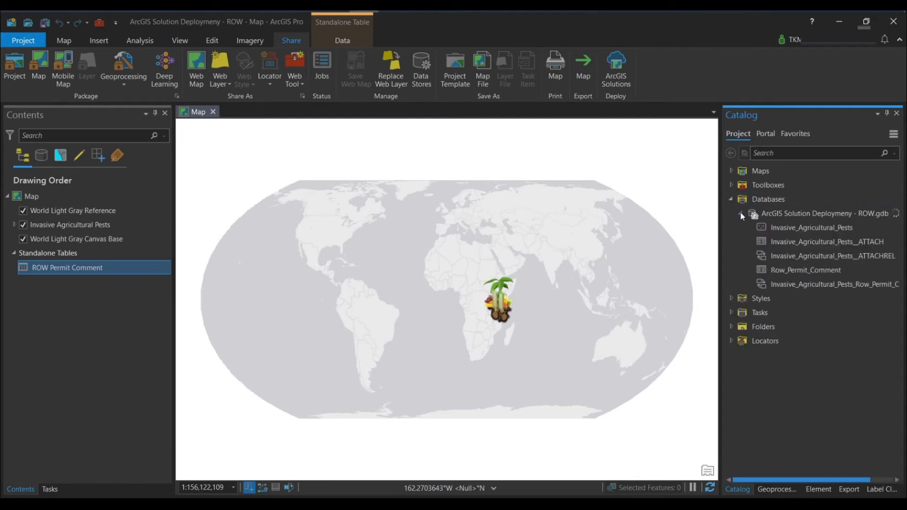
{"action": "left_click", "coordinate": [793, 229]}
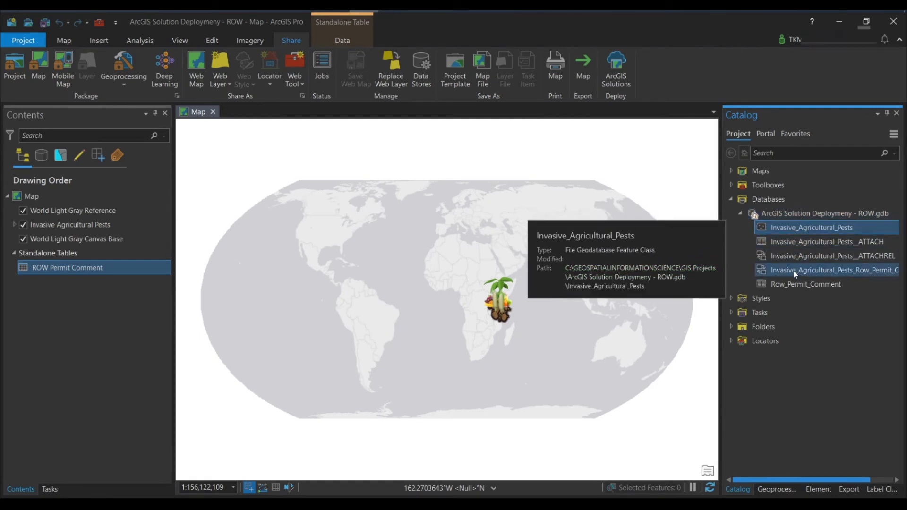
{"action": "left_click", "coordinate": [793, 285], "text": "shift"}
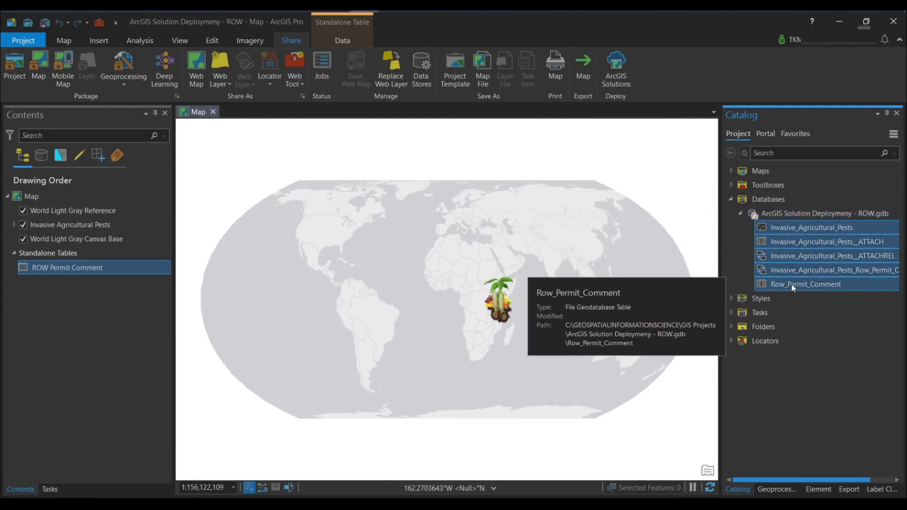
{"action": "right_click", "coordinate": [794, 286]}
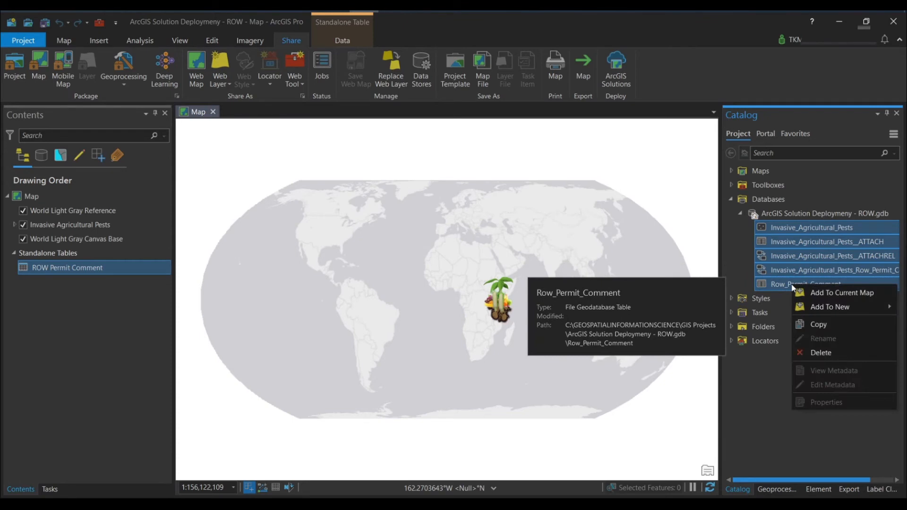
{"action": "left_click", "coordinate": [828, 355]}
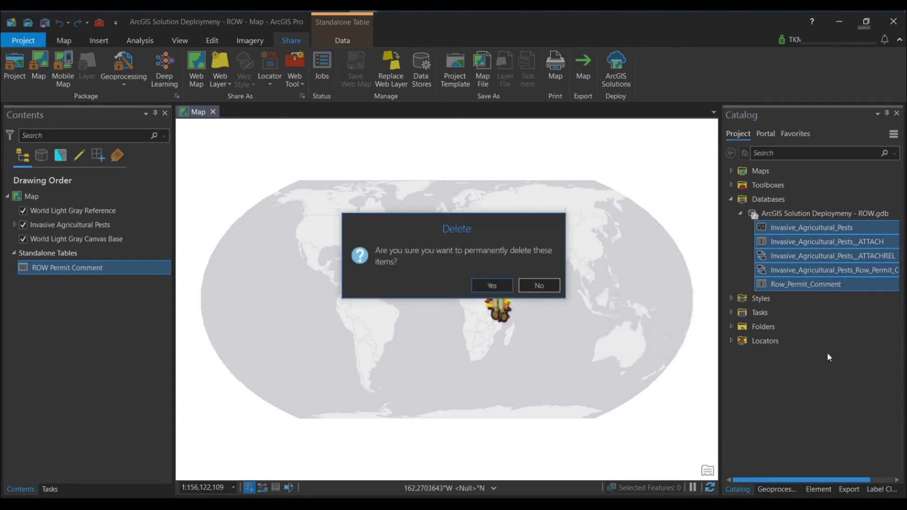
{"action": "left_click", "coordinate": [539, 286]}
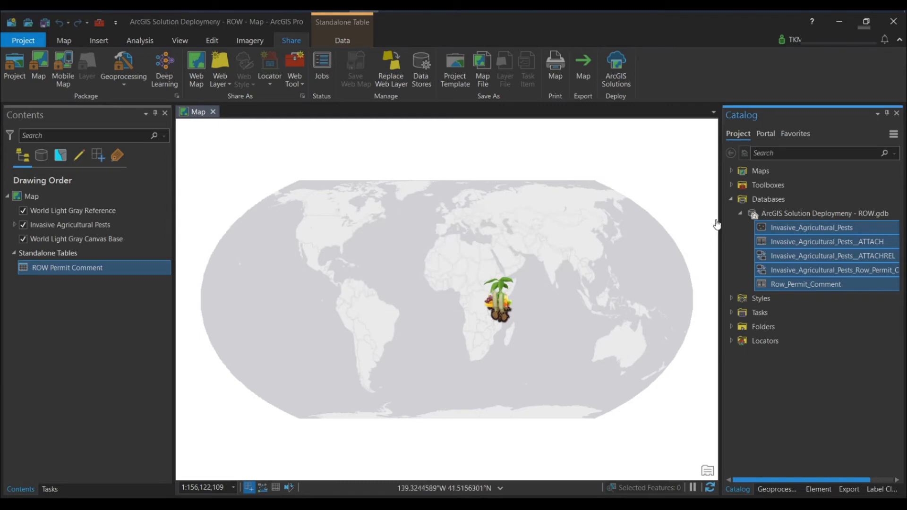
{"action": "left_click", "coordinate": [742, 215]}
Step: Create a new file geodatabase named SlnDeployment in the GIS Projects folder and select it among the project's databases
{"action": "right_click", "coordinate": [771, 202]}
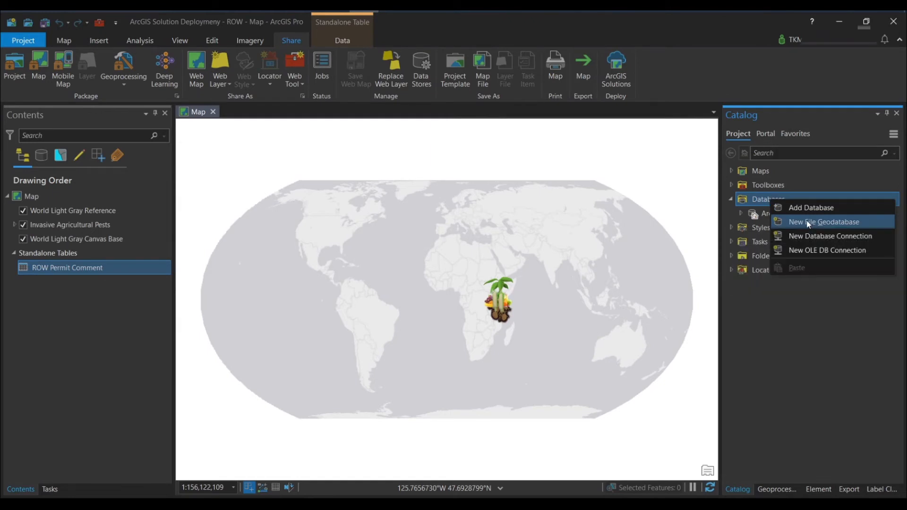
{"action": "left_click", "coordinate": [808, 222]}
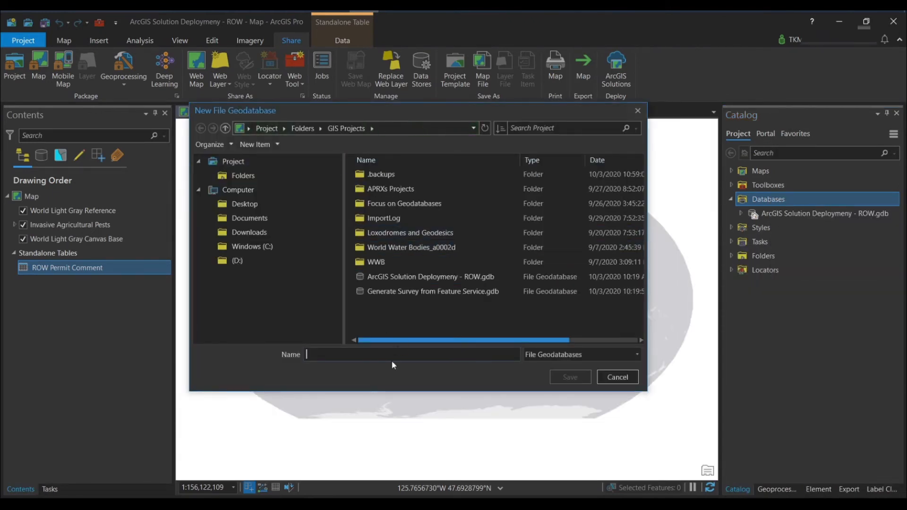
{"action": "type", "text": "Sln"}
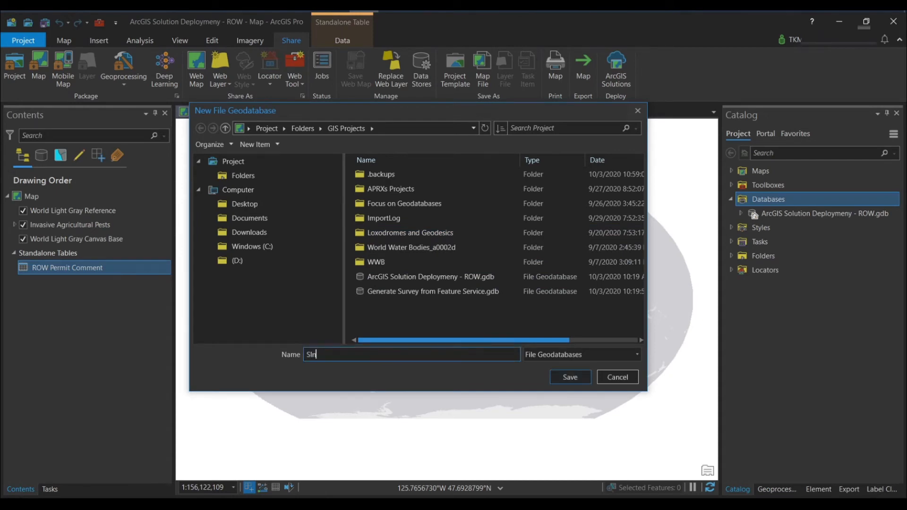
{"action": "type", "text": "Deployment"}
{"action": "key", "text": "Return"}
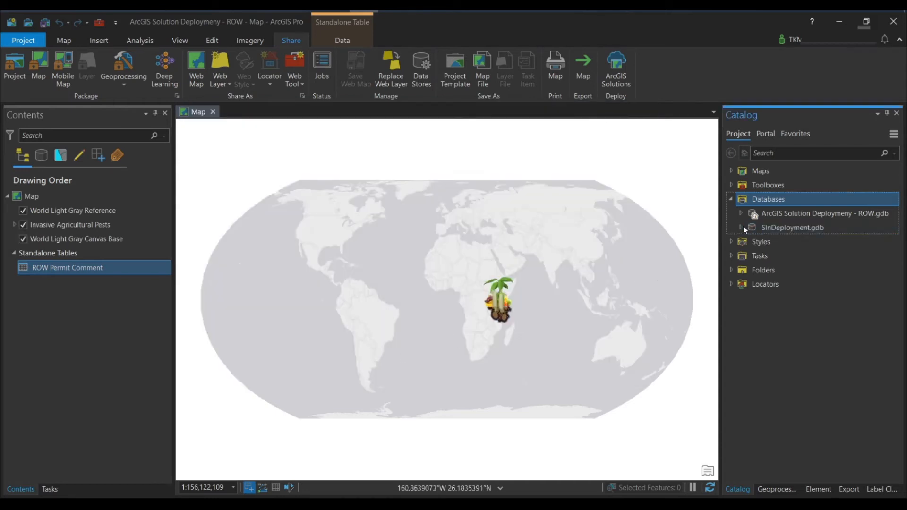
{"action": "left_click", "coordinate": [778, 228]}
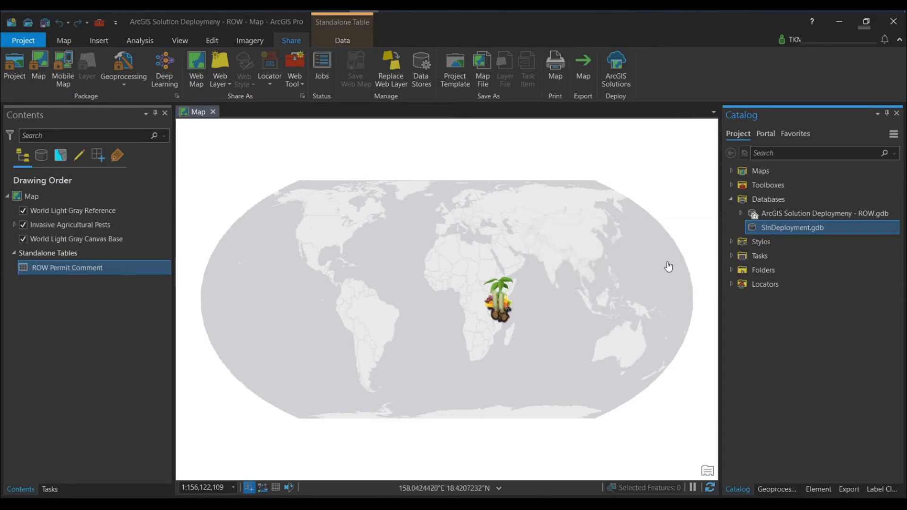
{"action": "mouse_move", "coordinate": [765, 230]}
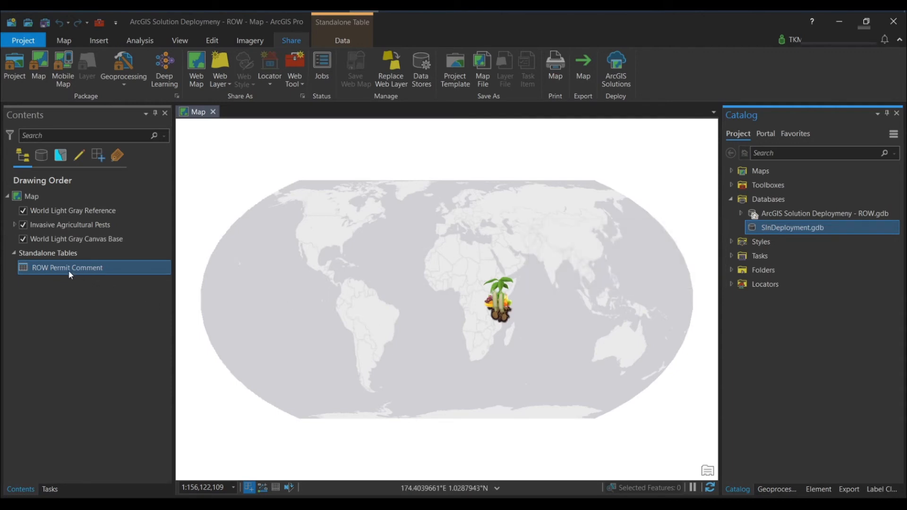
{"action": "left_click", "coordinate": [11, 225]}
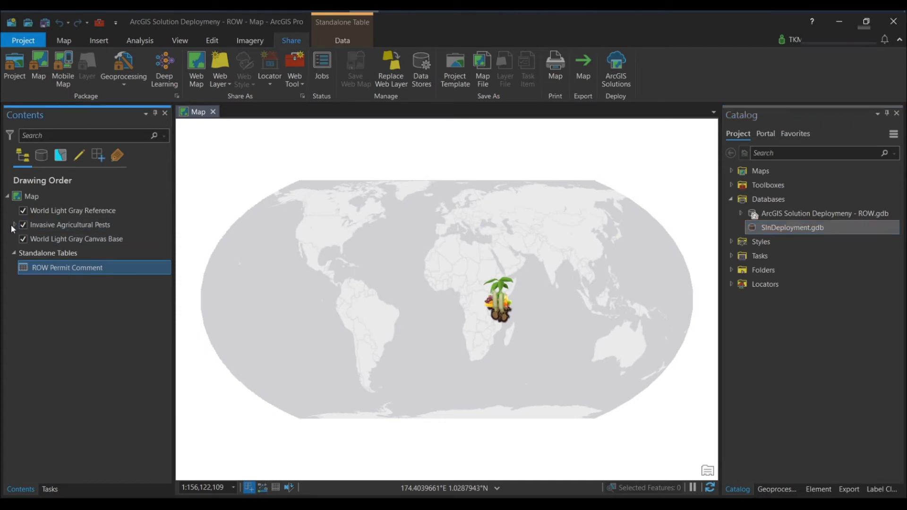
{"action": "left_click", "coordinate": [15, 225]}
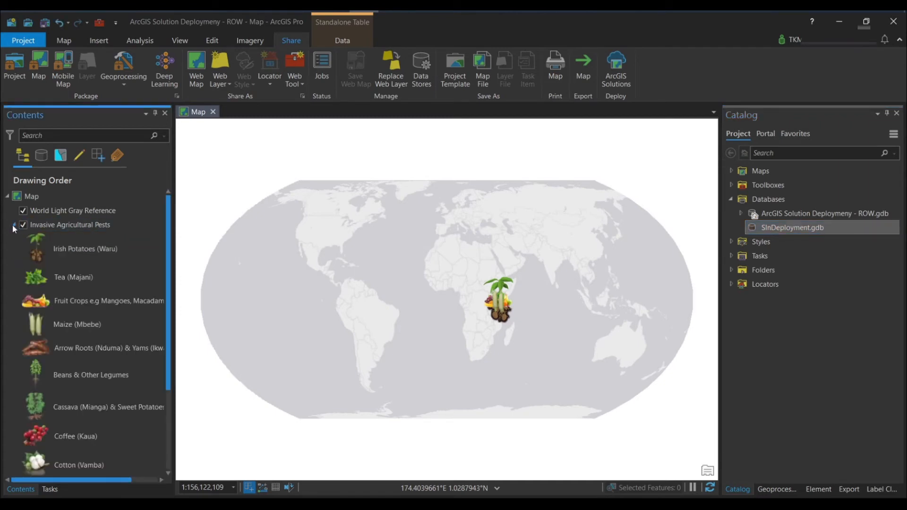
{"action": "left_click", "coordinate": [14, 226]}
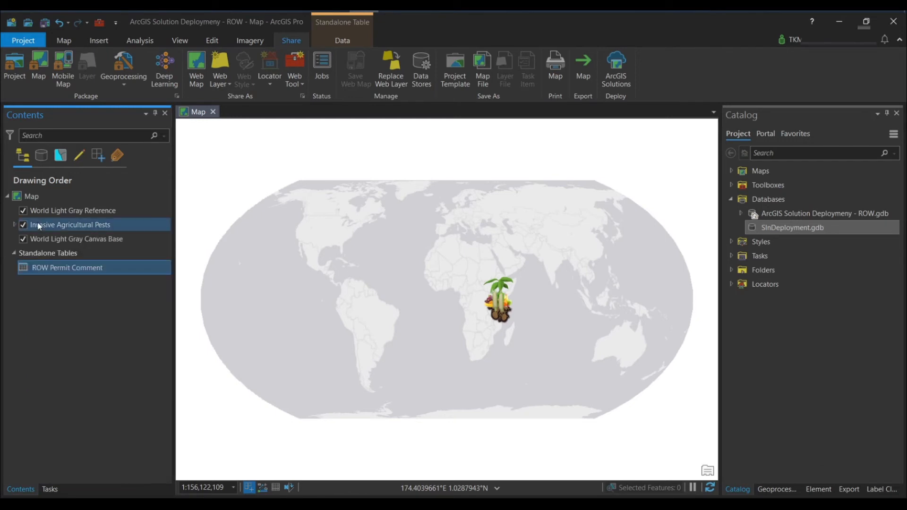
{"action": "left_click", "coordinate": [14, 225]}
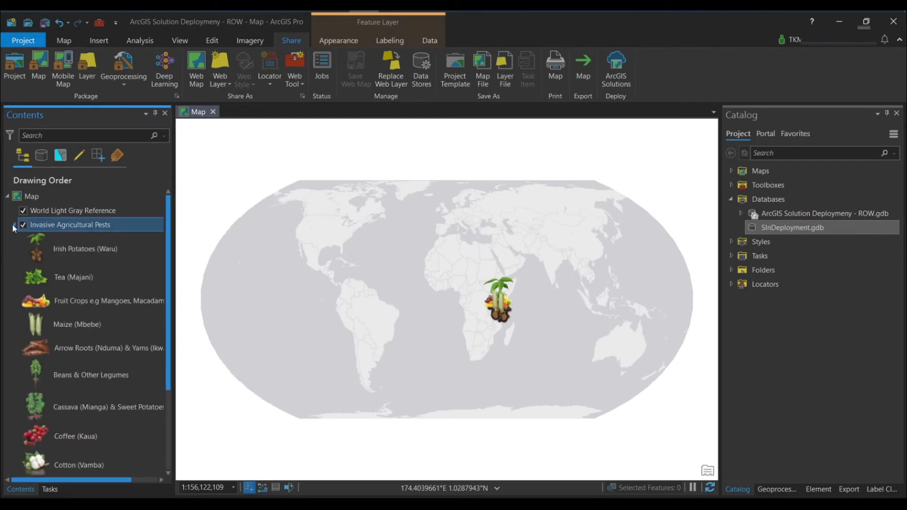
Step: Start exporting the features of the Invasive Agricultural Pests layer, with SlnDeployment.gdb as the output location
{"action": "right_click", "coordinate": [55, 225]}
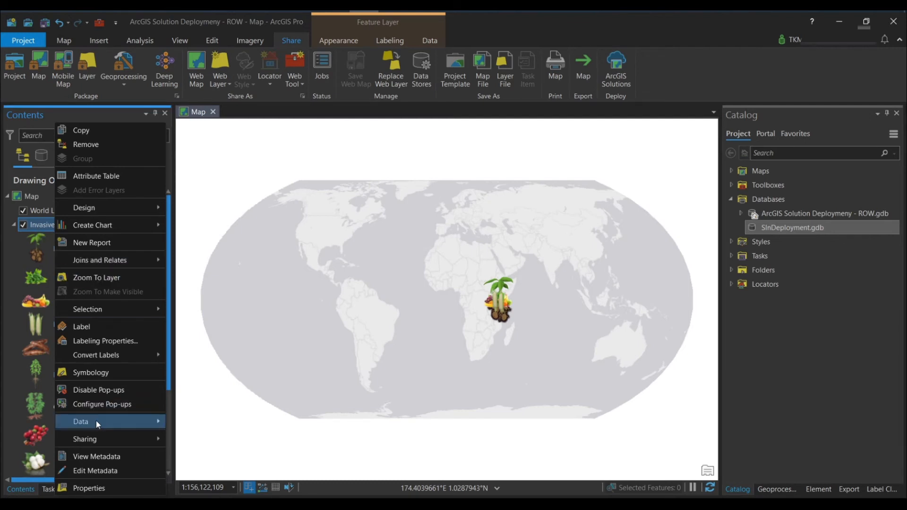
{"action": "mouse_move", "coordinate": [96, 421]}
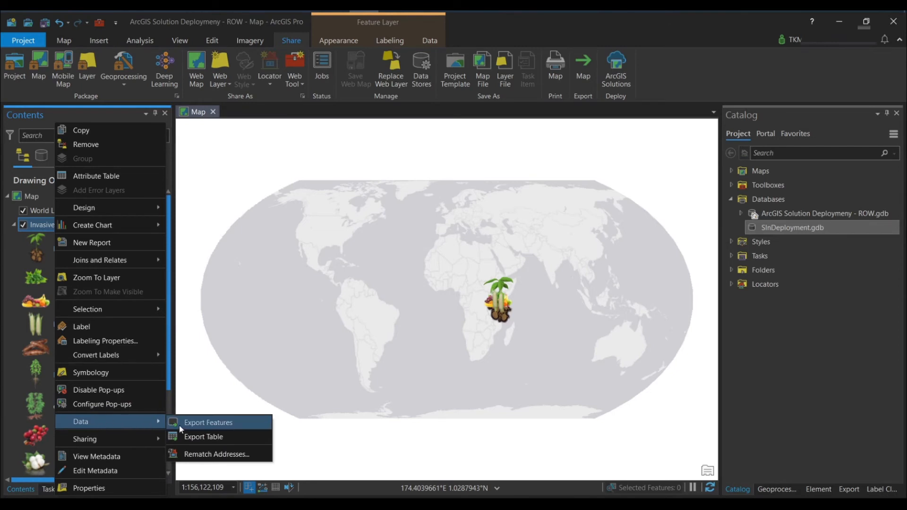
{"action": "left_click", "coordinate": [212, 423]}
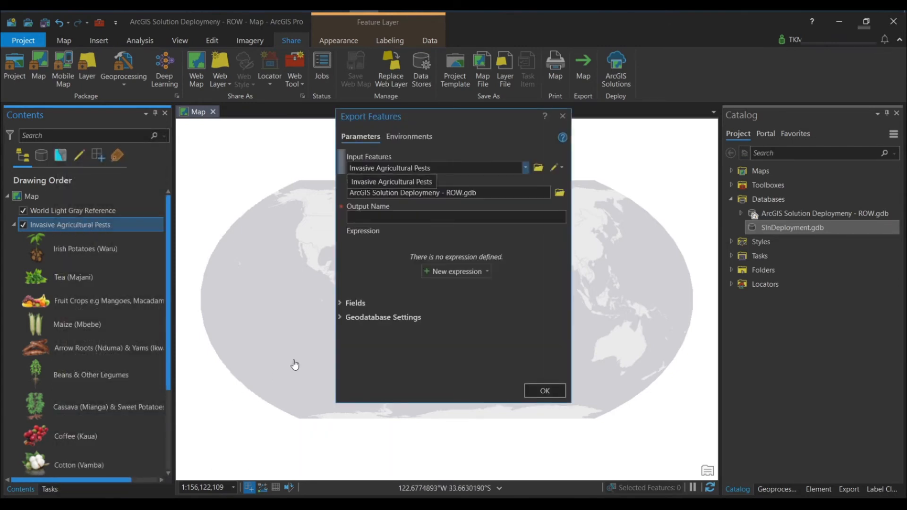
{"action": "left_click", "coordinate": [560, 192]}
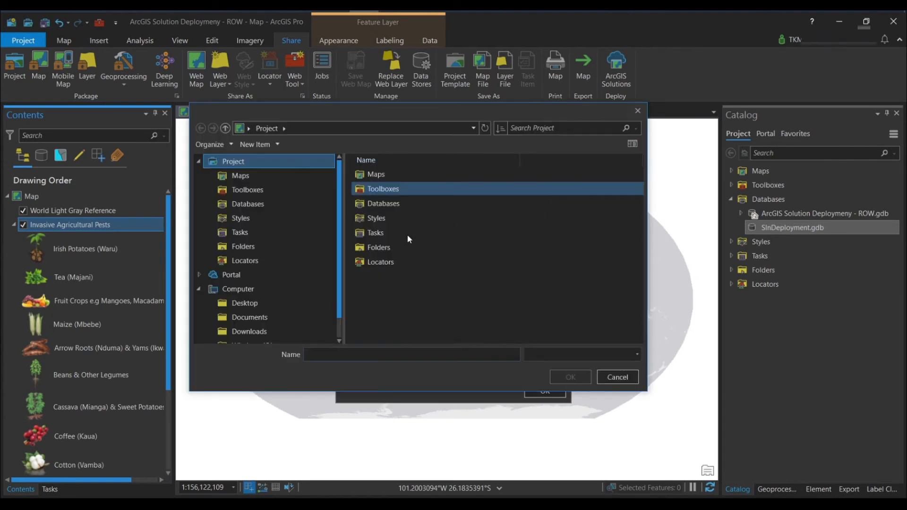
{"action": "left_click", "coordinate": [381, 307]}
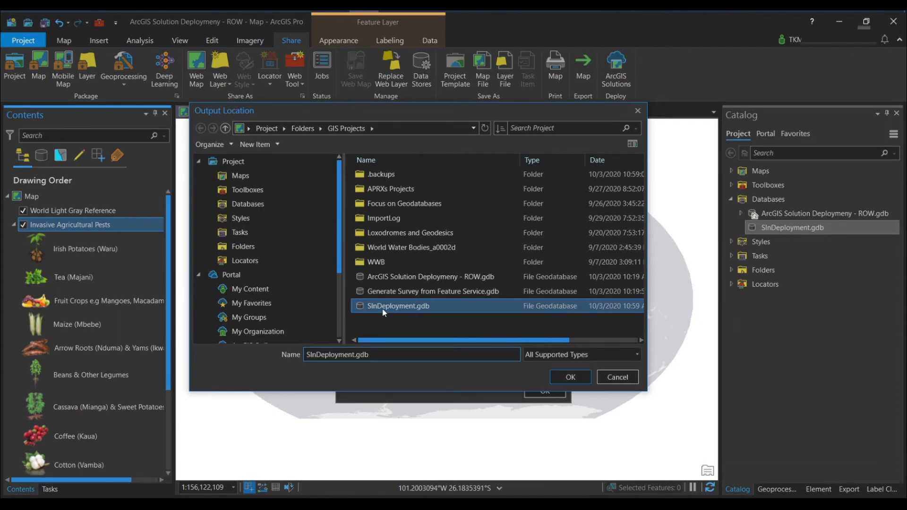
{"action": "left_click", "coordinate": [554, 378]}
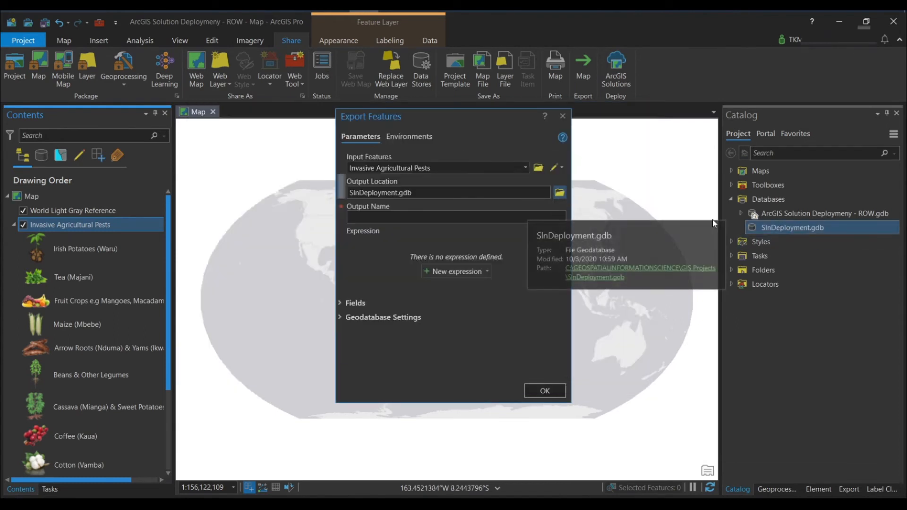
Step: Name the exported feature class InvasiveAgriculturalPests and run the export
{"action": "left_click", "coordinate": [444, 217]}
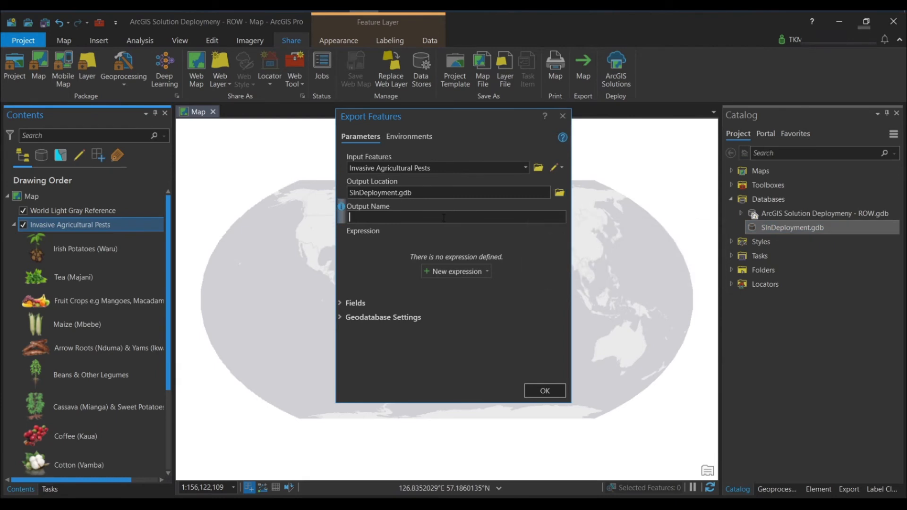
{"action": "type", "text": "Inv"}
{"action": "type", "text": "asive"}
{"action": "key", "text": "BackSpace"}
{"action": "type", "text": "AgriculturalPests"}
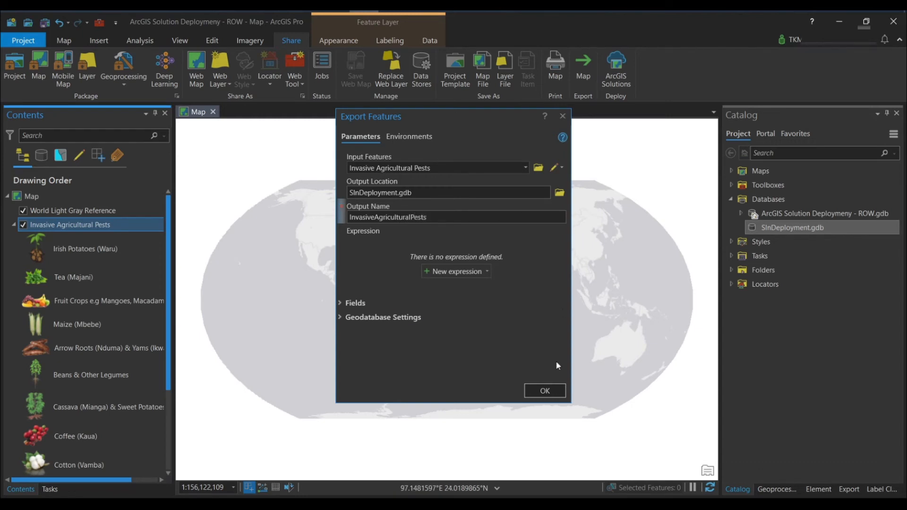
{"action": "left_click", "coordinate": [540, 392]}
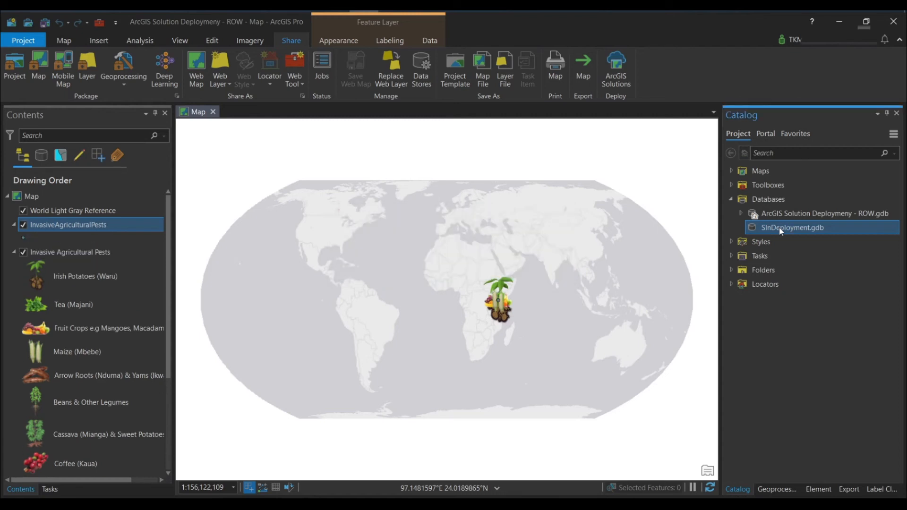
Step: Refresh SlnDeployment.gdb and view the exported items it contains
{"action": "right_click", "coordinate": [778, 228]}
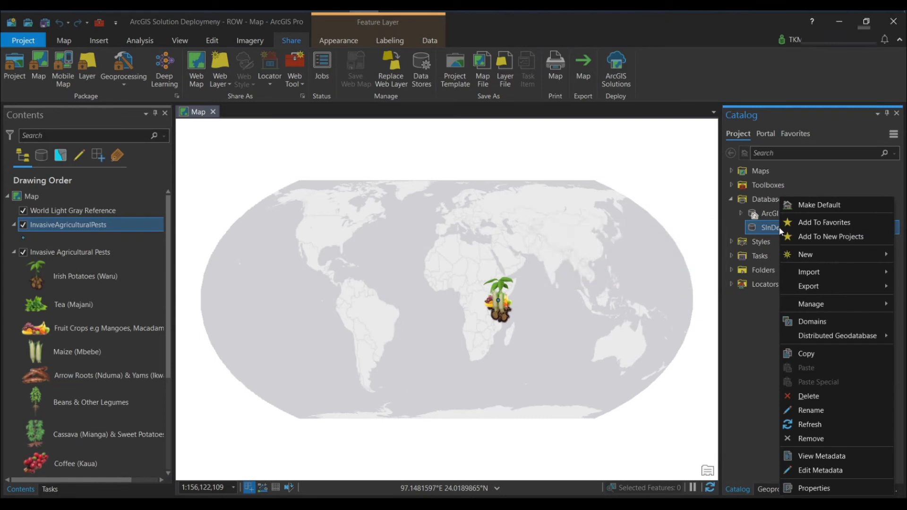
{"action": "left_click", "coordinate": [813, 427]}
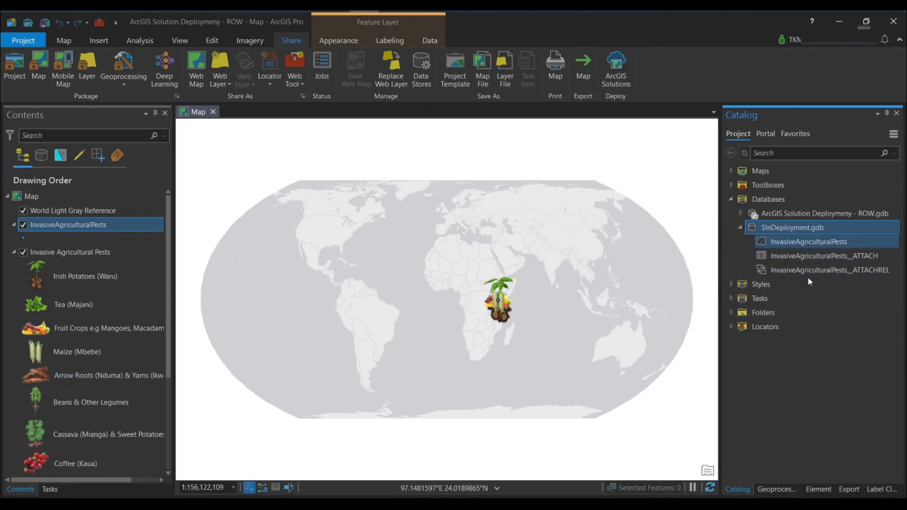
{"action": "mouse_move", "coordinate": [775, 260]}
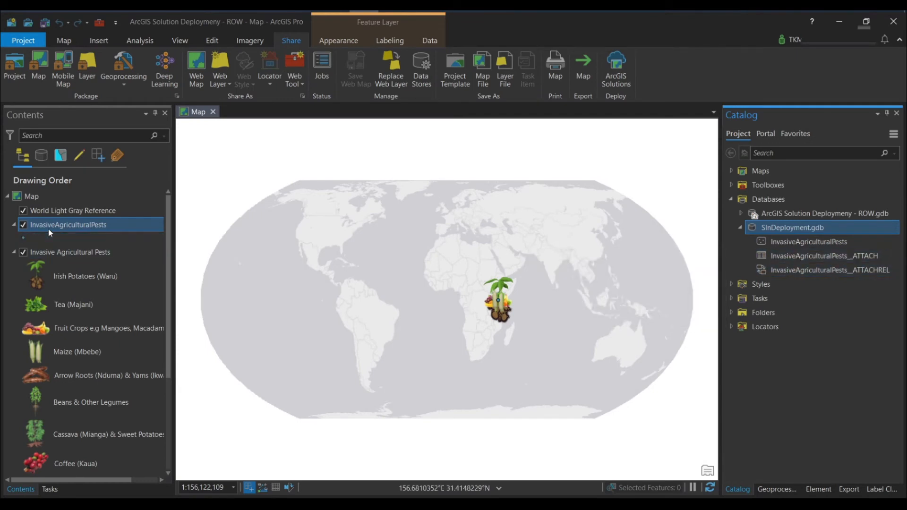
Step: Remove the original Invasive Agricultural Pests portal layer from the map, keeping the exported InvasiveAgriculturalPests layer
{"action": "left_click", "coordinate": [14, 254]}
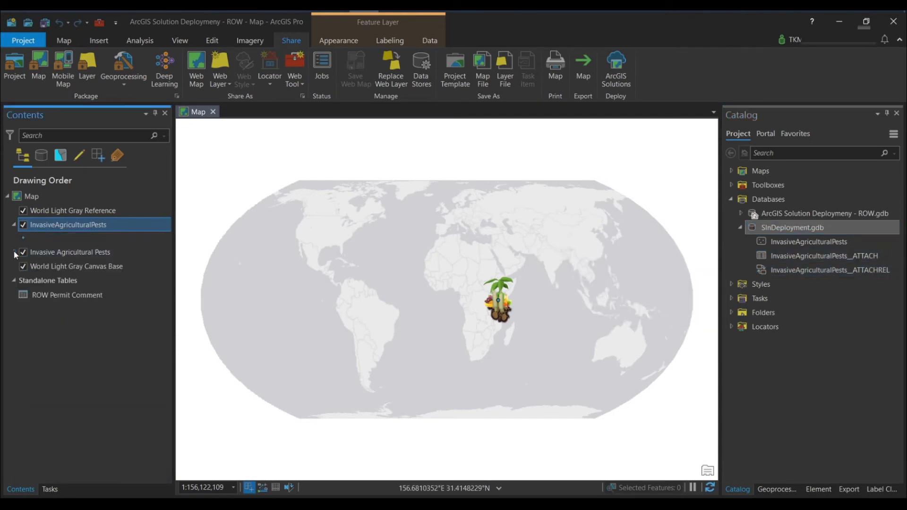
{"action": "left_click", "coordinate": [44, 253]}
{"action": "right_click", "coordinate": [44, 253]}
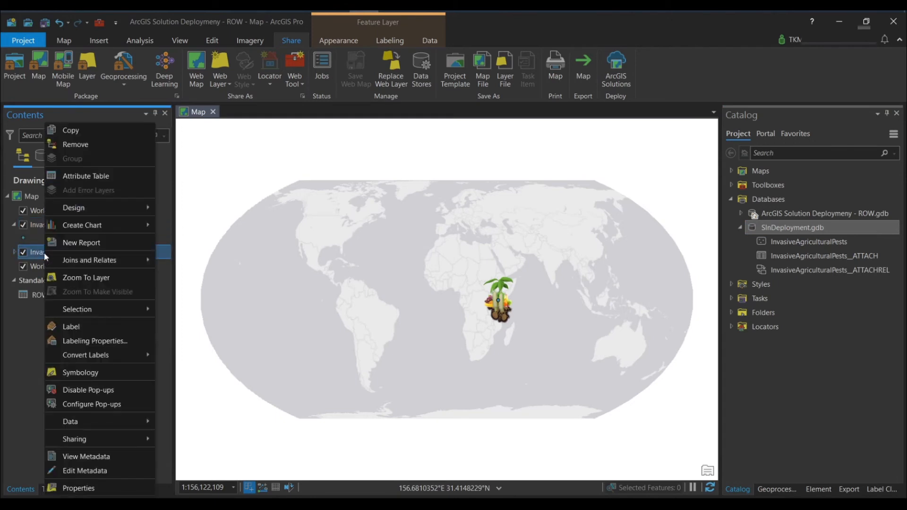
{"action": "left_click", "coordinate": [13, 253]}
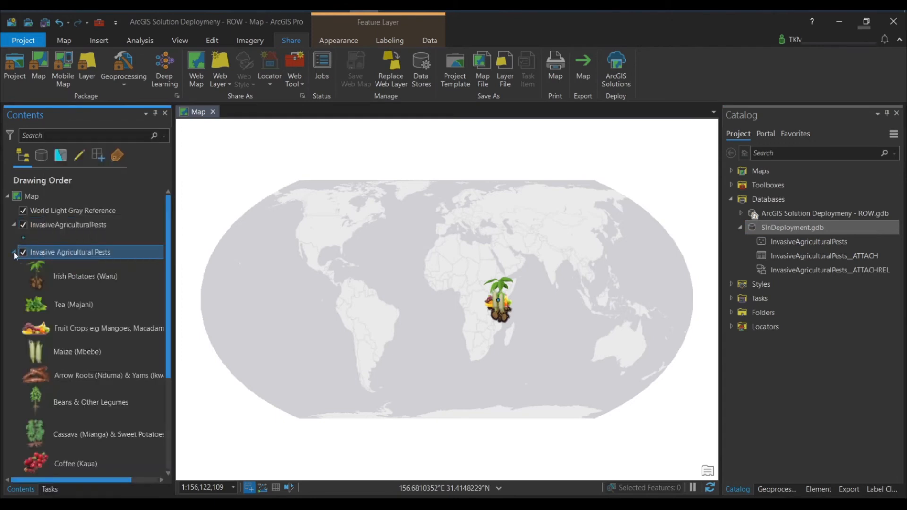
{"action": "right_click", "coordinate": [42, 252]}
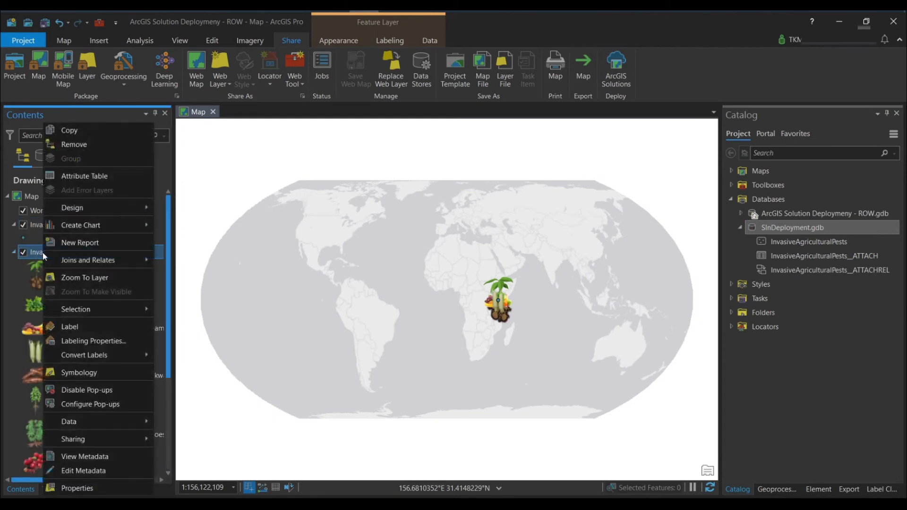
{"action": "left_click", "coordinate": [74, 145]}
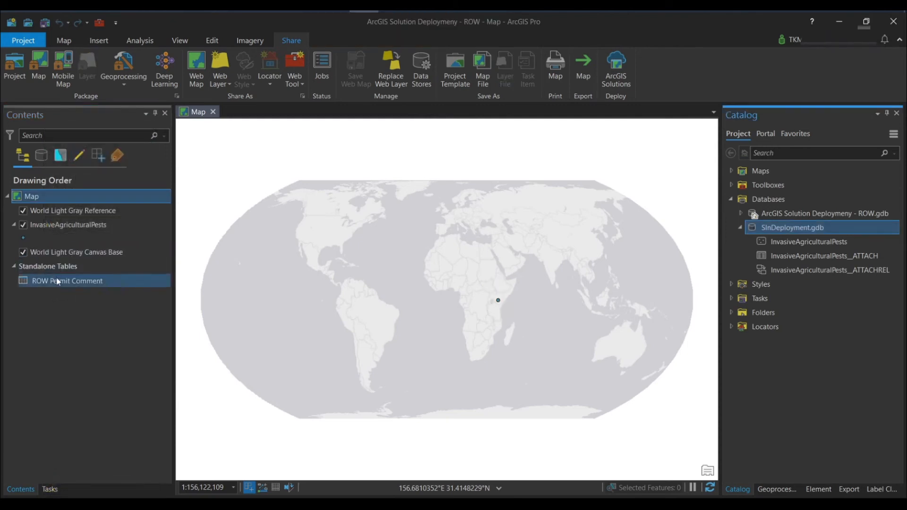
Step: Start exporting the ROW Permit Comment standalone table, with SlnDeployment.gdb as the output location
{"action": "left_click", "coordinate": [59, 283]}
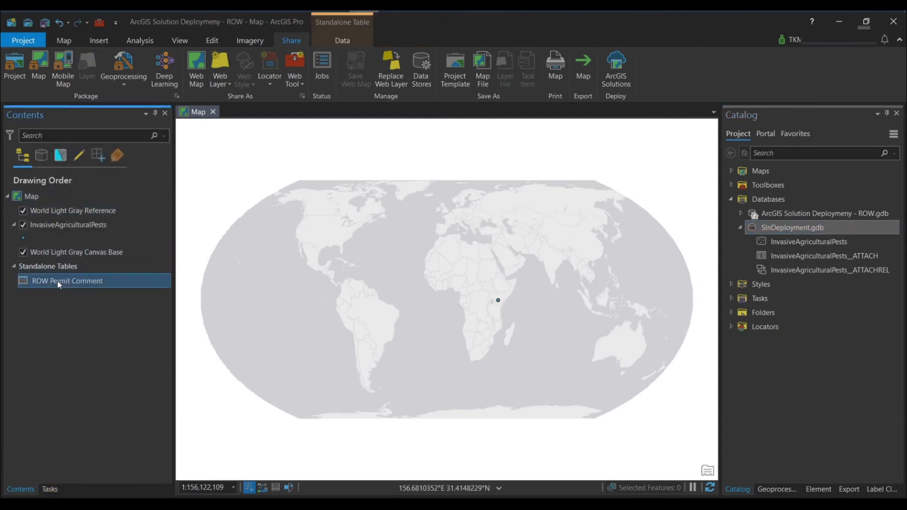
{"action": "right_click", "coordinate": [58, 283]}
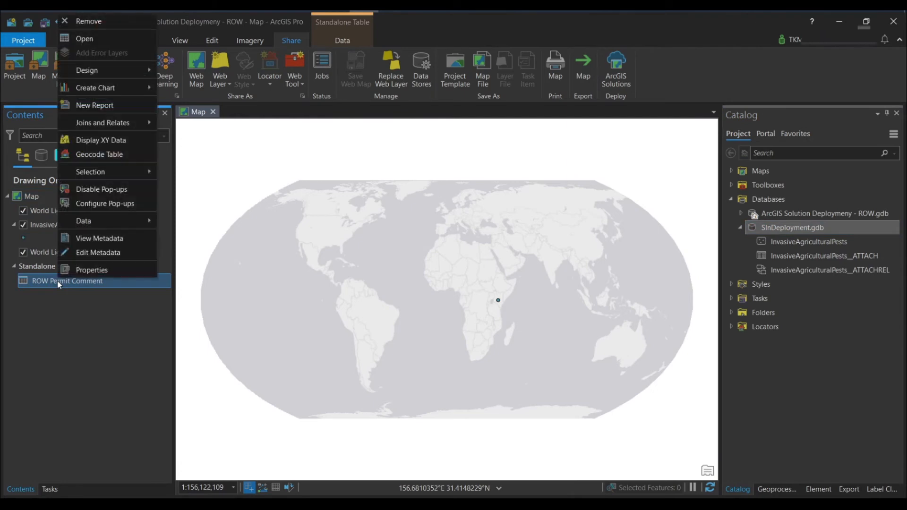
{"action": "mouse_move", "coordinate": [114, 223]}
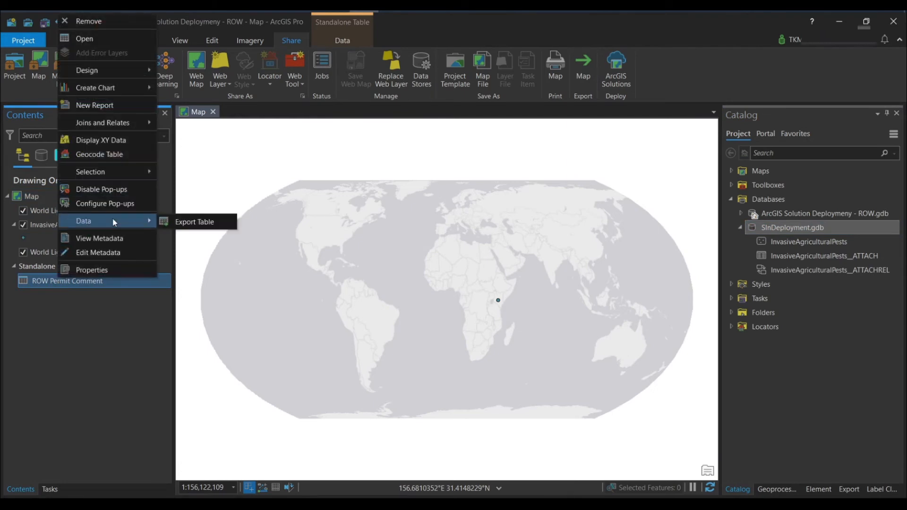
{"action": "left_click", "coordinate": [194, 222]}
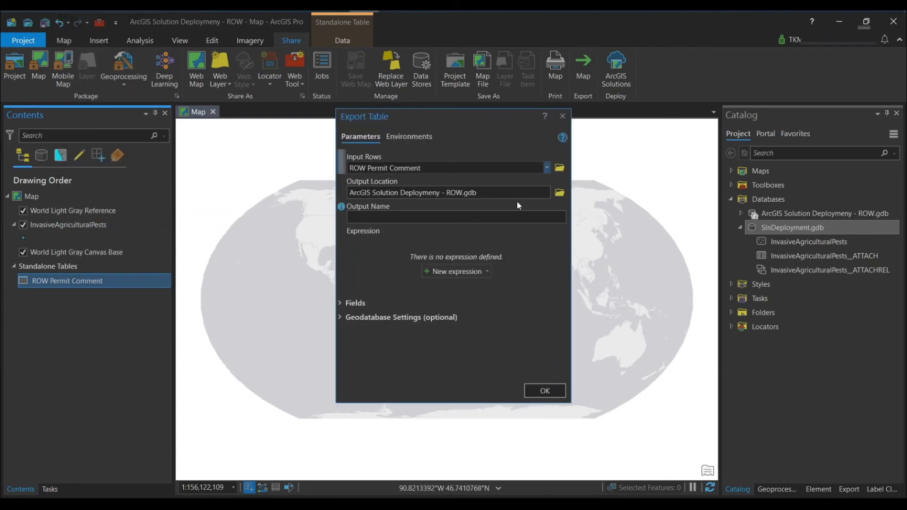
{"action": "left_click", "coordinate": [558, 195]}
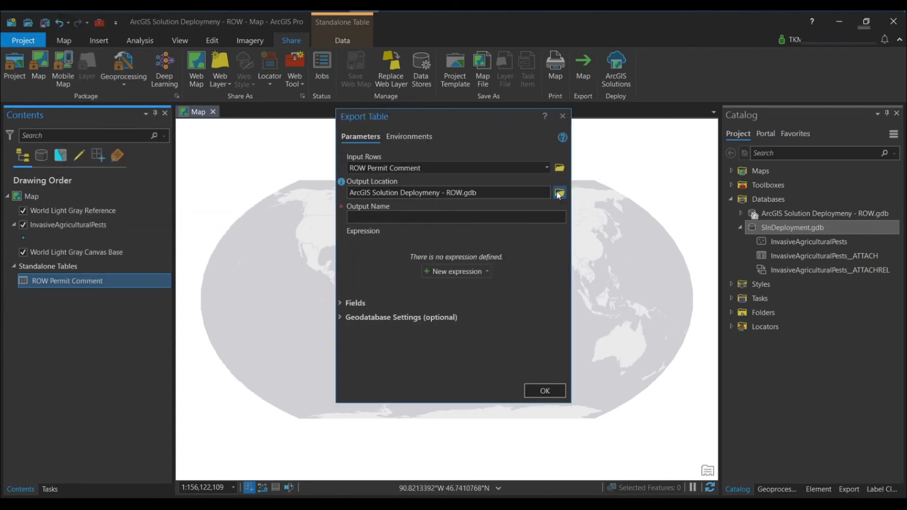
{"action": "left_click", "coordinate": [388, 307]}
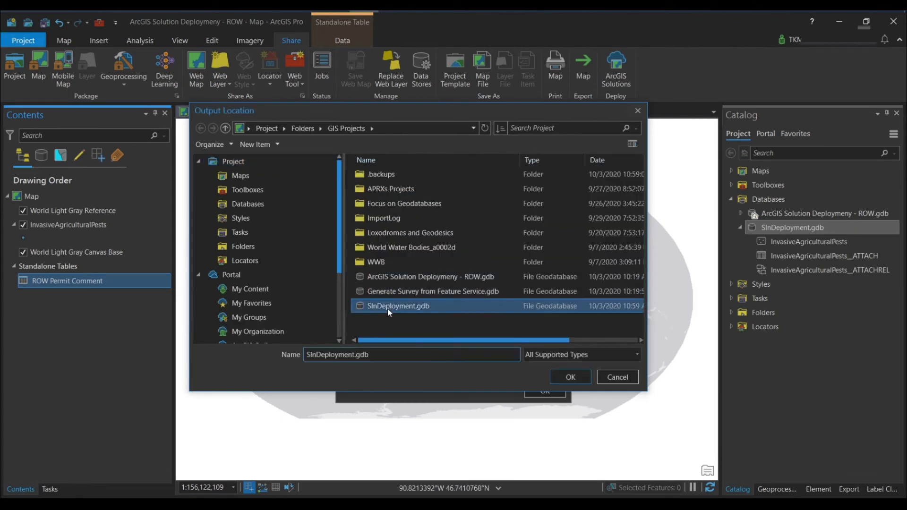
{"action": "left_click", "coordinate": [571, 377]}
Step: Name the output table RowPermitComment, run the export and refresh SlnDeployment.gdb
{"action": "left_click", "coordinate": [434, 218]}
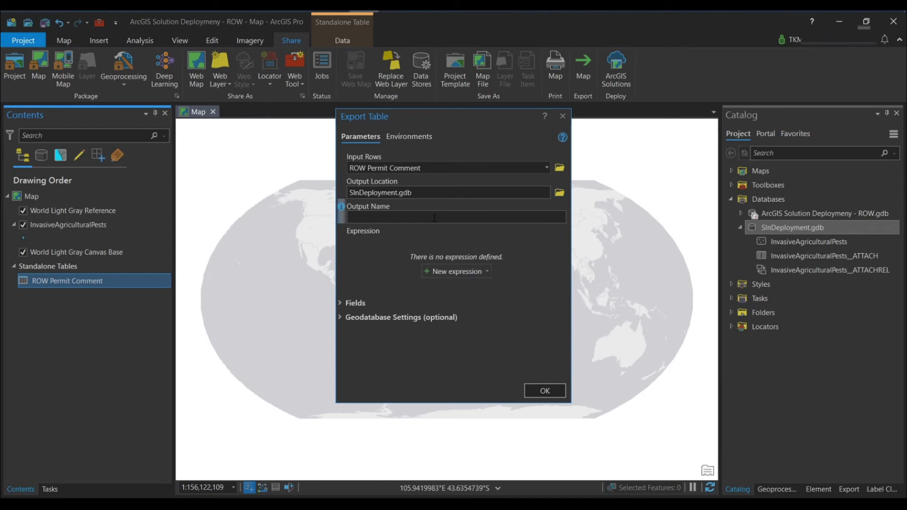
{"action": "type", "text": "RowPermitComment"}
{"action": "left_click", "coordinate": [544, 391]}
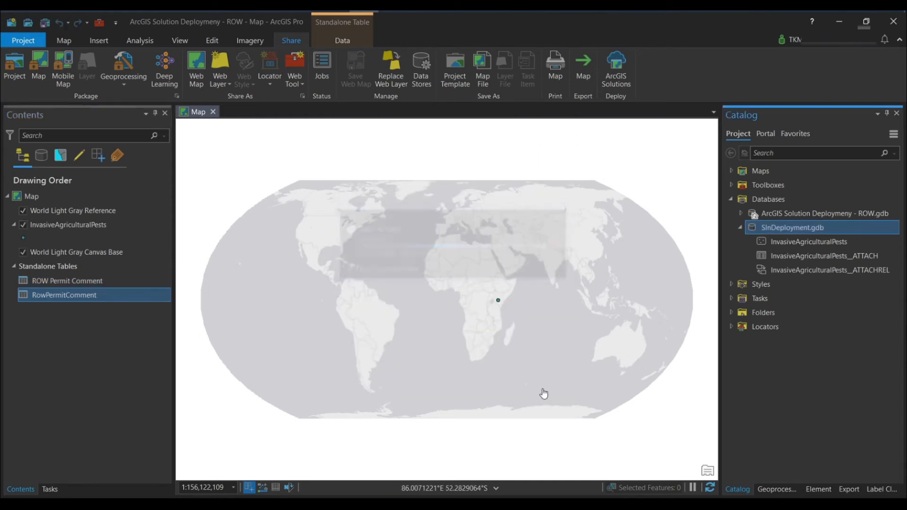
{"action": "right_click", "coordinate": [788, 226]}
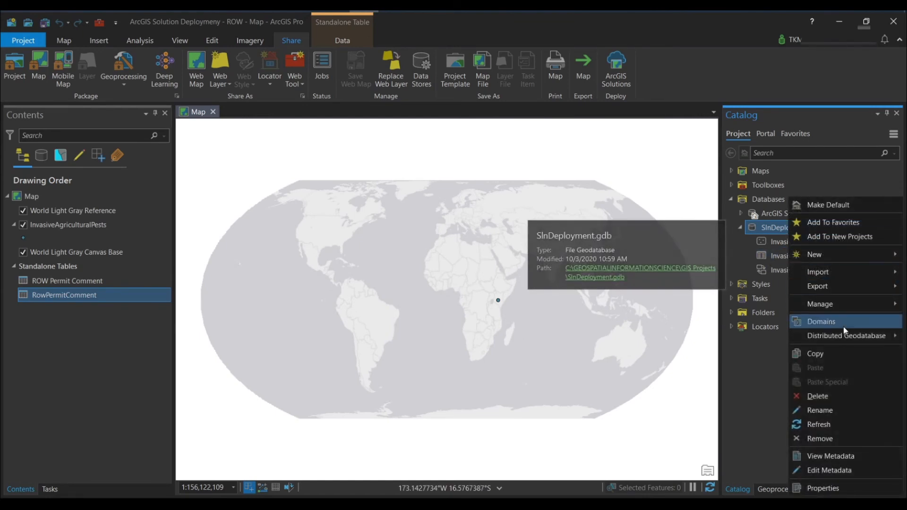
{"action": "left_click", "coordinate": [818, 424]}
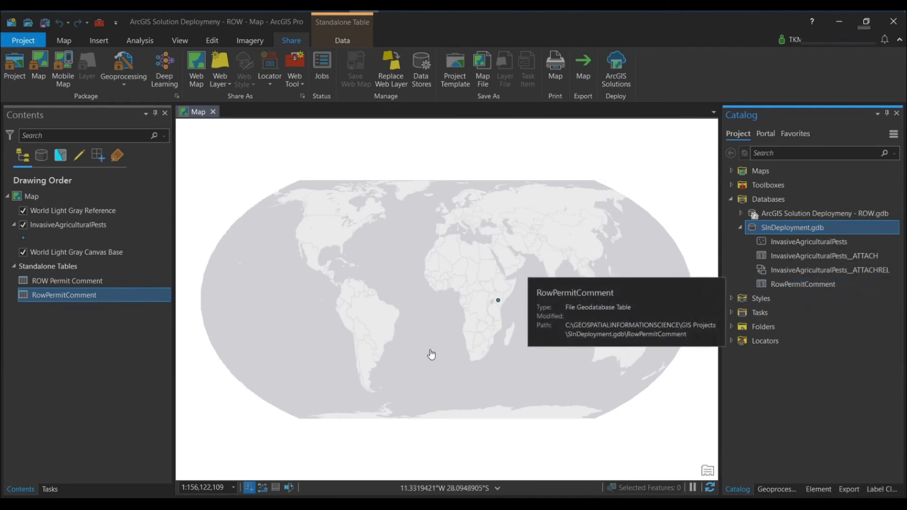
Step: Remove the original ROW Permit Comment table from the map and review the exported items in SlnDeployment.gdb
{"action": "left_click", "coordinate": [74, 279]}
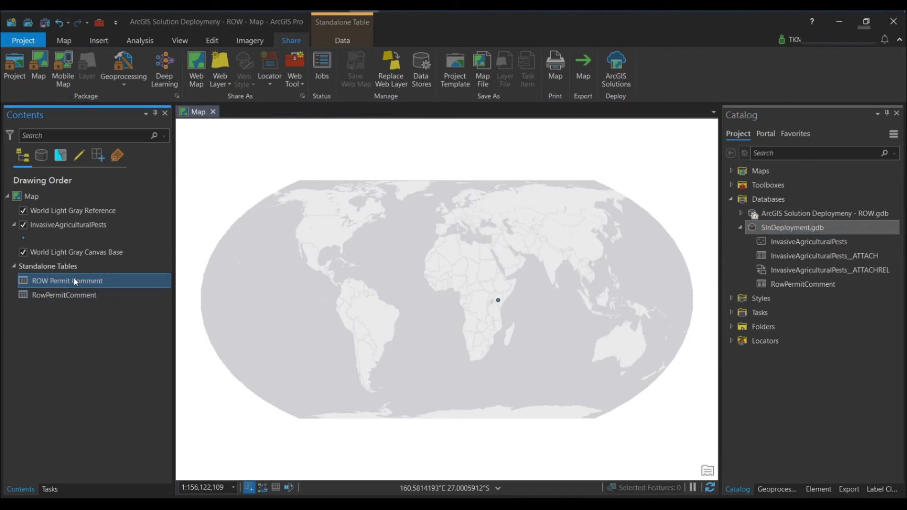
{"action": "right_click", "coordinate": [74, 279]}
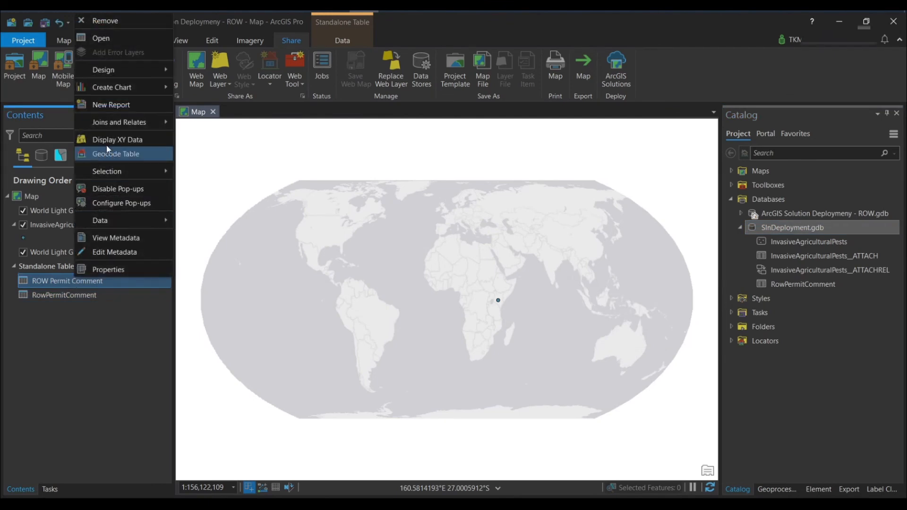
{"action": "left_click", "coordinate": [114, 21]}
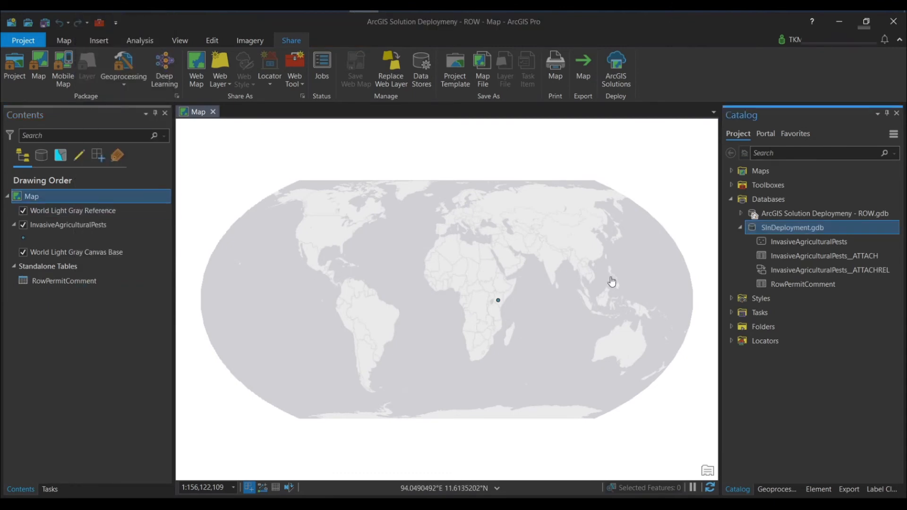
{"action": "left_click", "coordinate": [794, 288]}
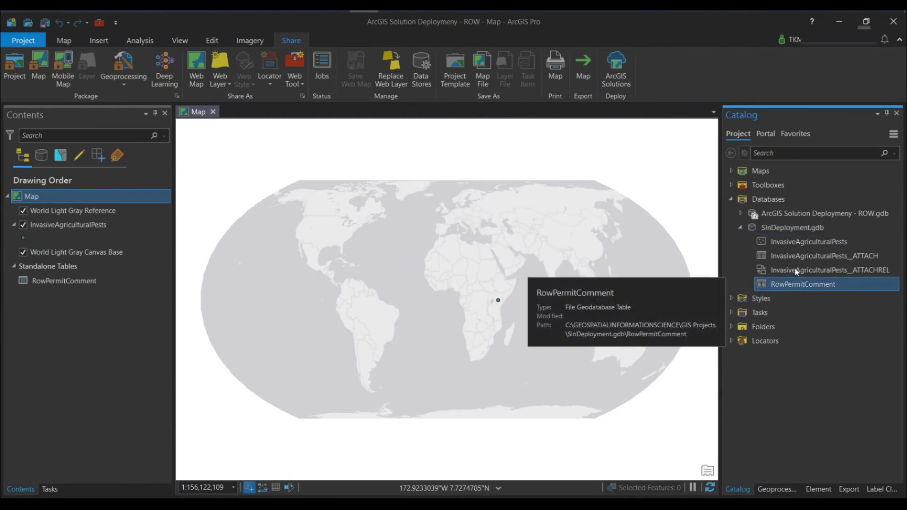
{"action": "left_click", "coordinate": [798, 242]}
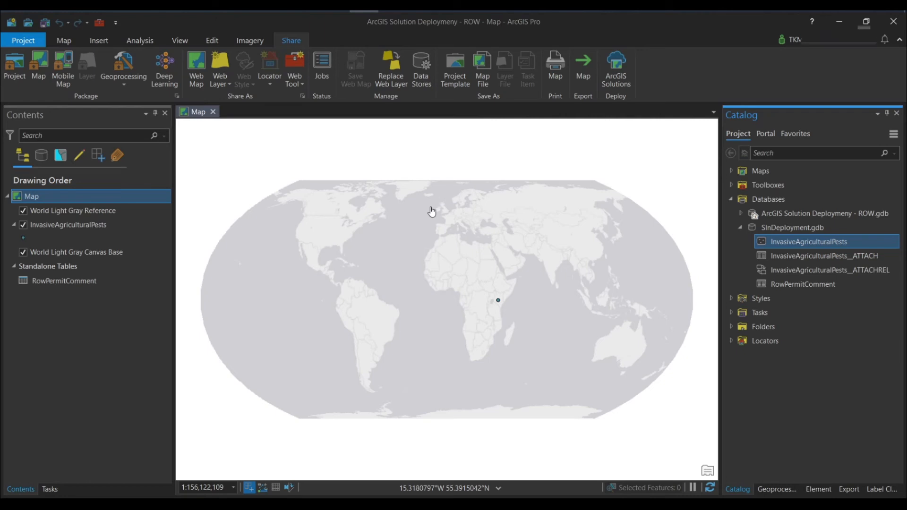
Step: Open the attribute table of the InvasiveAgriculturalPests layer, display its fields design view and look through the field list
{"action": "left_click", "coordinate": [64, 225]}
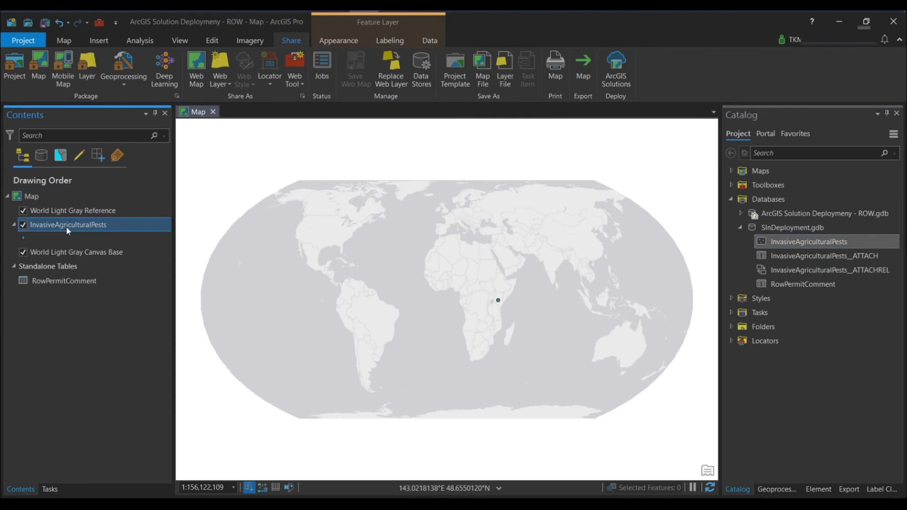
{"action": "right_click", "coordinate": [67, 227]}
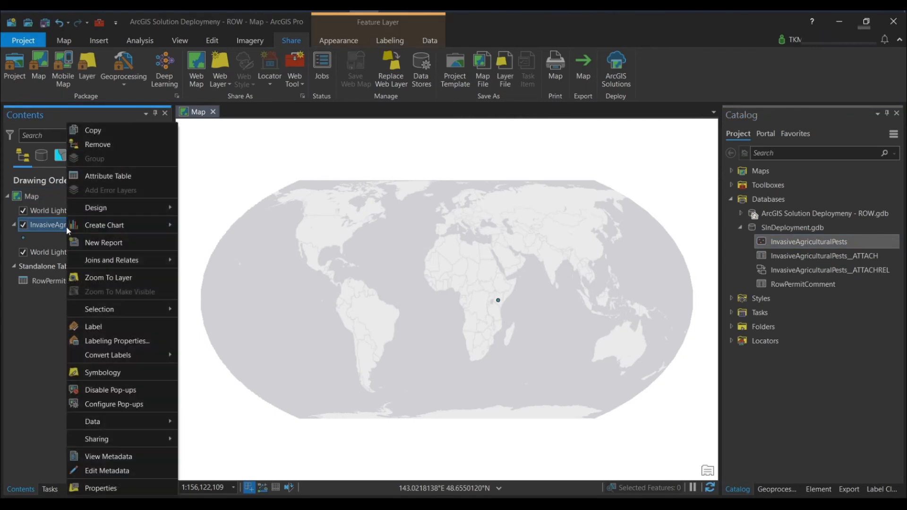
{"action": "left_click", "coordinate": [114, 178]}
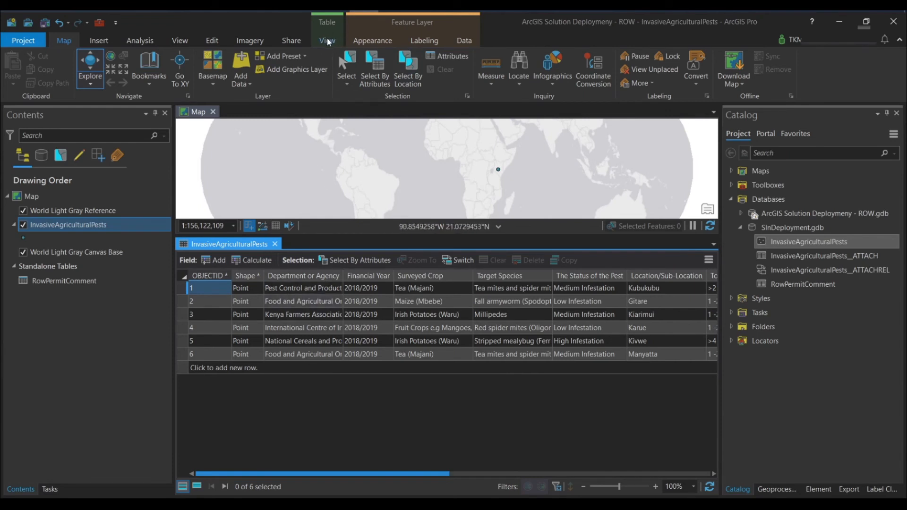
{"action": "left_click", "coordinate": [327, 41]}
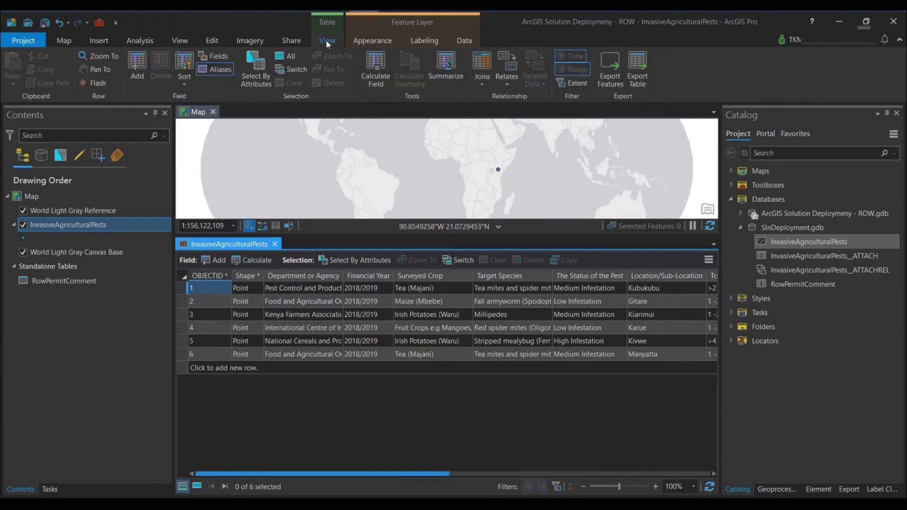
{"action": "left_click", "coordinate": [220, 57]}
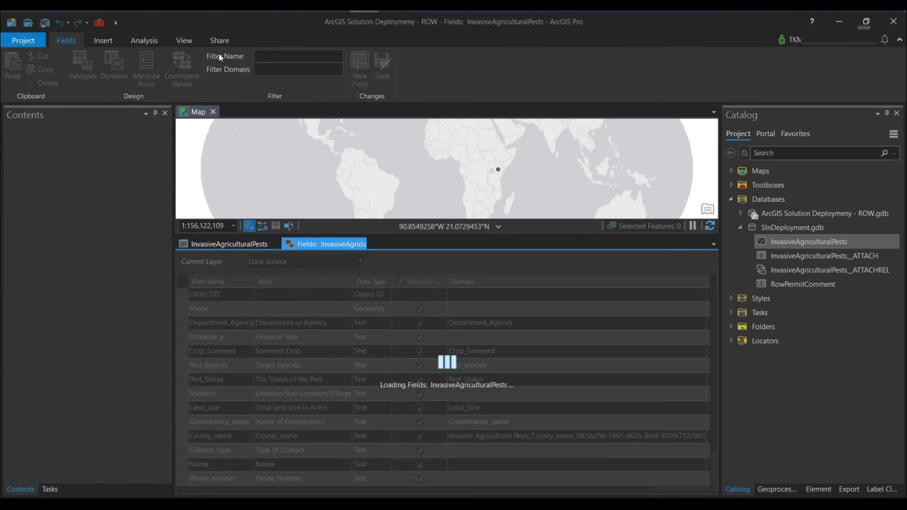
{"action": "scroll", "coordinate": [383, 423], "scroll_direction": "down", "scroll_amount": 2}
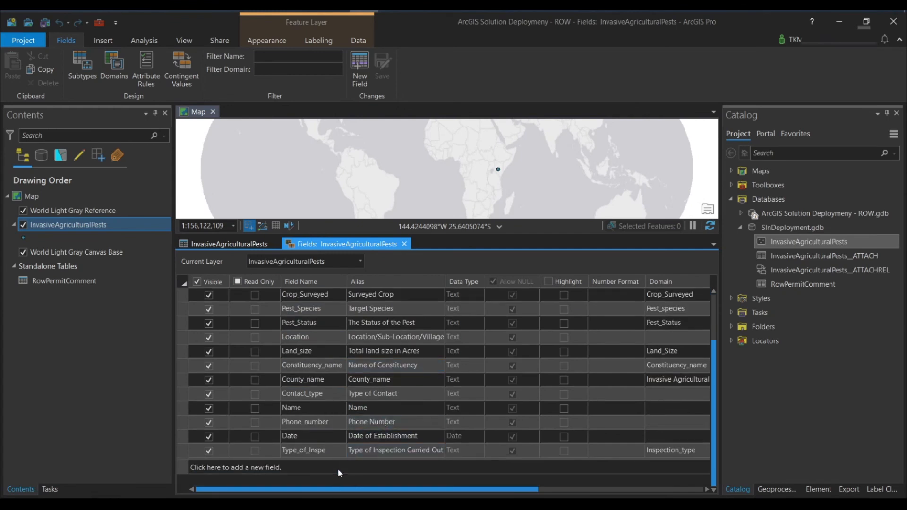
{"action": "scroll", "coordinate": [311, 423], "scroll_direction": "up", "scroll_amount": 1}
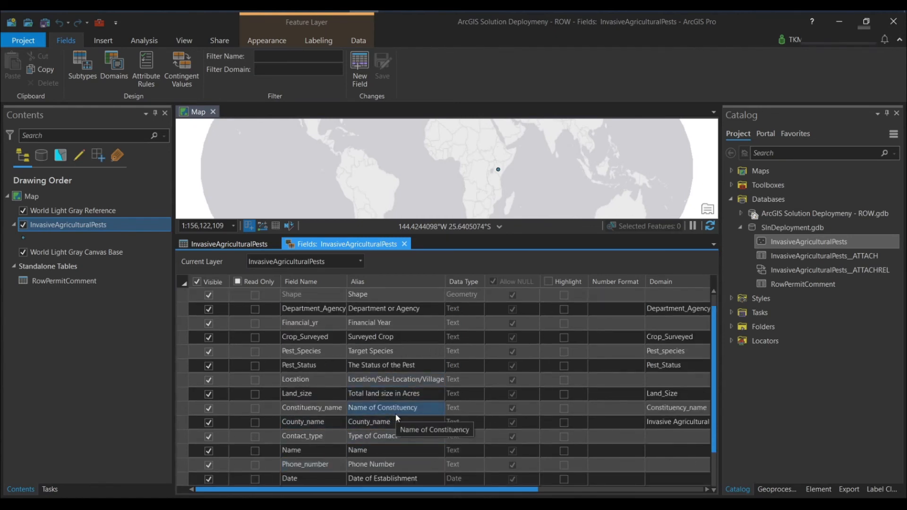
{"action": "scroll", "coordinate": [332, 400], "scroll_direction": "up", "scroll_amount": 1}
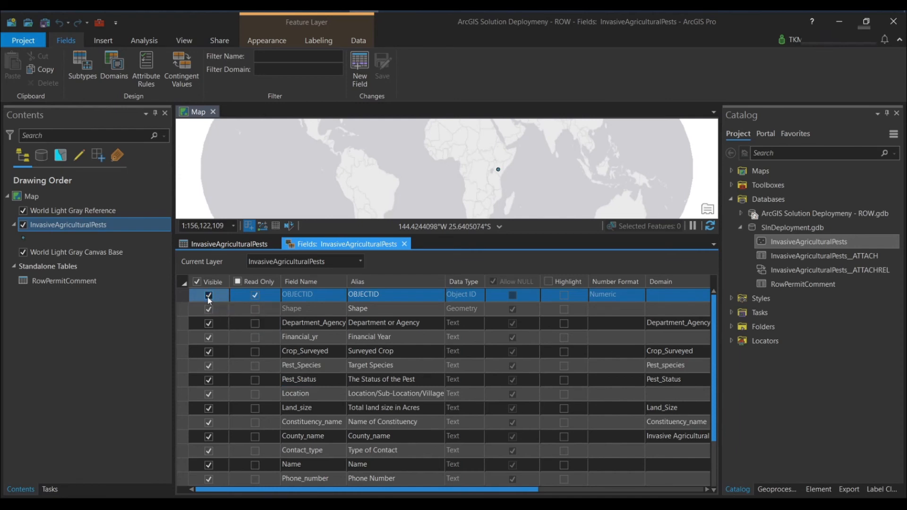
Step: Hide all fields, then make only Department_Agency, Financial_yr, Crop_Surveyed, Pest_Status, Location and Land_size visible
{"action": "left_click", "coordinate": [197, 282]}
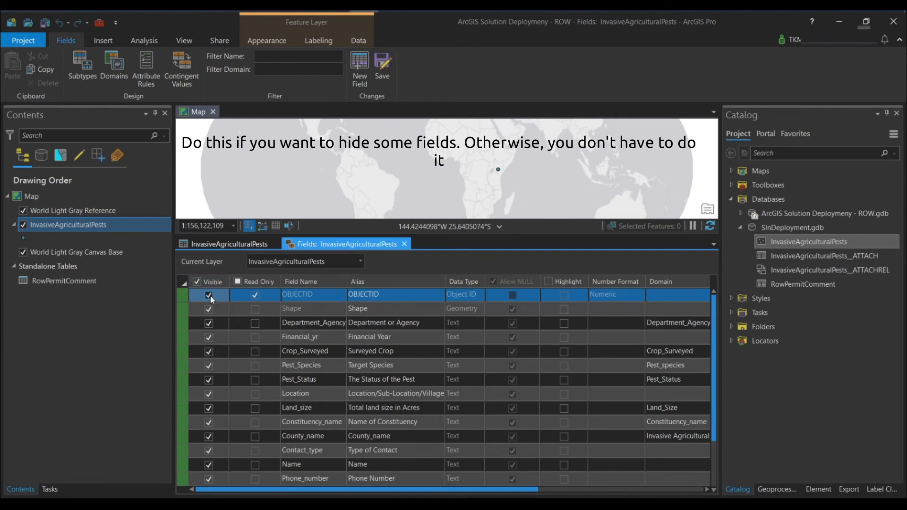
{"action": "left_click", "coordinate": [197, 282]}
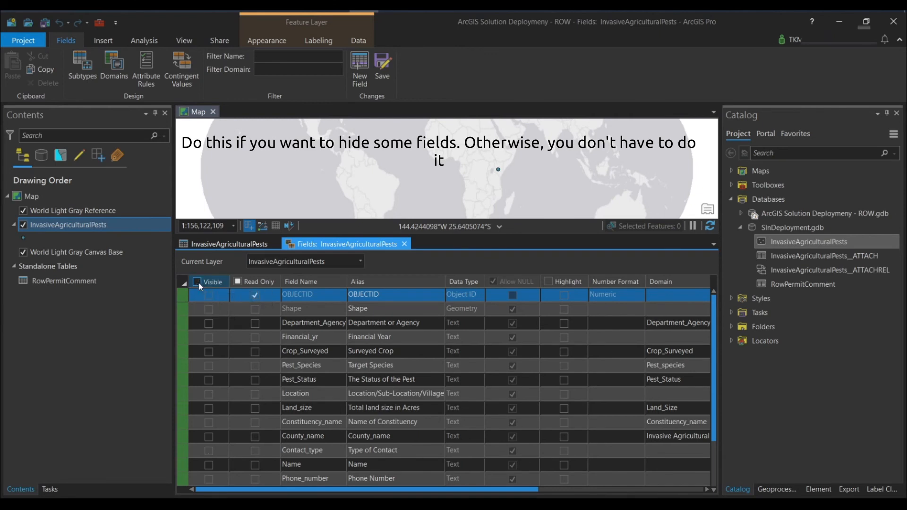
{"action": "left_click", "coordinate": [209, 324]}
{"action": "left_click", "coordinate": [209, 338]}
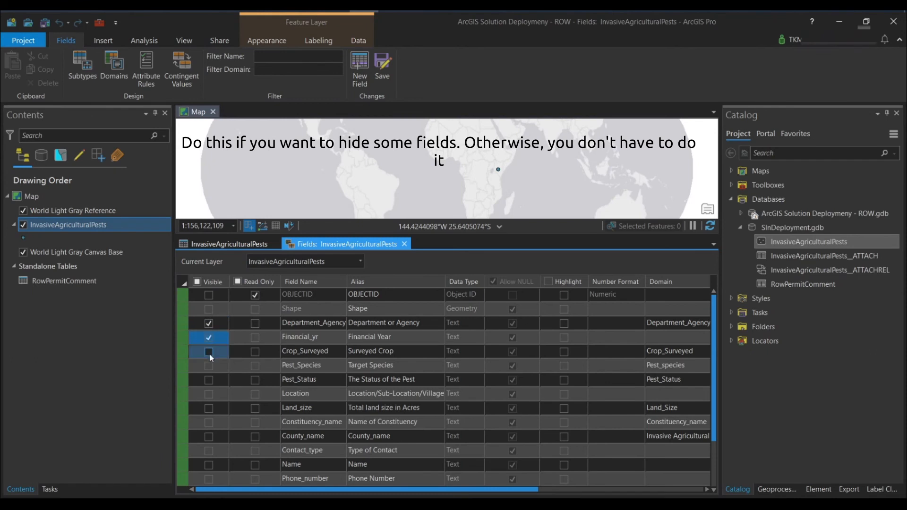
{"action": "left_click", "coordinate": [209, 352]}
{"action": "left_click", "coordinate": [209, 367]}
{"action": "left_click", "coordinate": [209, 366]}
{"action": "left_click", "coordinate": [208, 380]}
{"action": "left_click", "coordinate": [209, 380]}
{"action": "left_click", "coordinate": [210, 394]}
{"action": "left_click", "coordinate": [210, 394]}
{"action": "left_click", "coordinate": [210, 408]}
{"action": "left_click", "coordinate": [209, 409]}
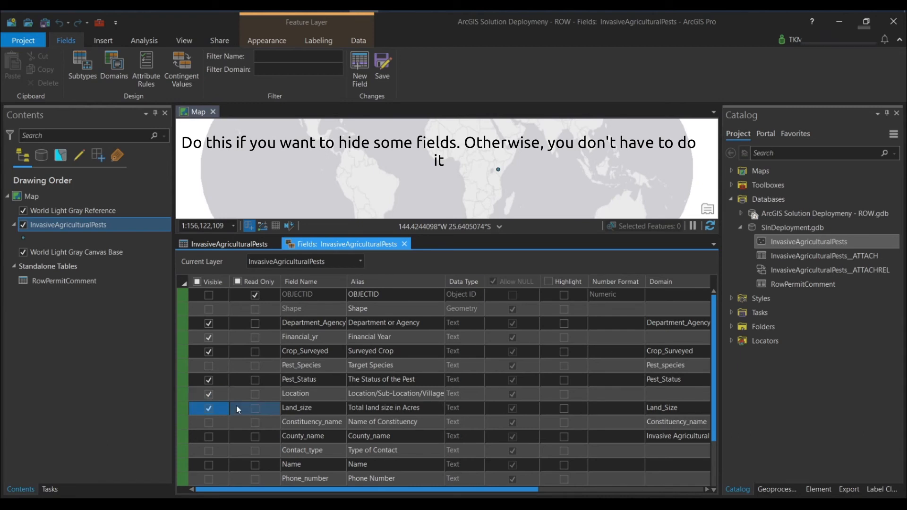
Step: Make the Constituency_name, County_name, Contact_type, Name, Phone_number, Date and Type_of_Inspe fields visible as well
{"action": "scroll", "coordinate": [236, 409], "scroll_direction": "down", "scroll_amount": 2}
{"action": "left_click", "coordinate": [209, 367]}
{"action": "left_click", "coordinate": [209, 366]}
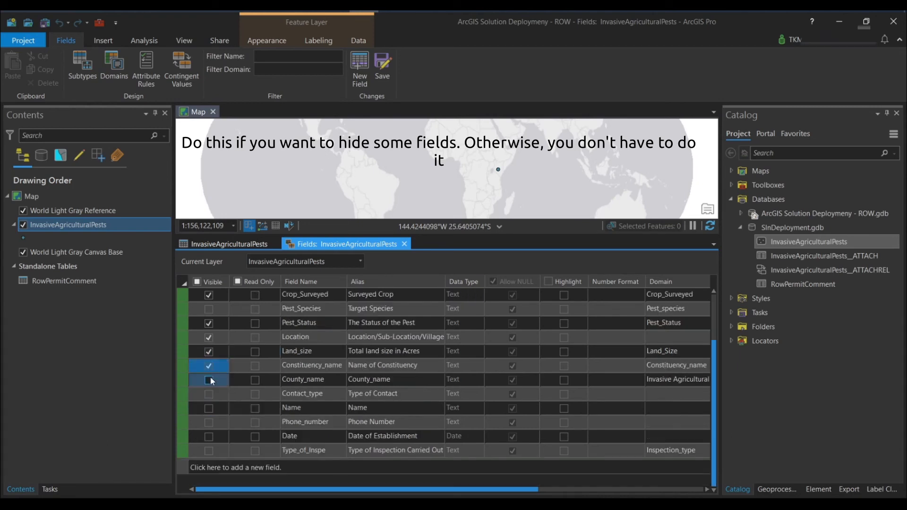
{"action": "left_click", "coordinate": [209, 380]}
{"action": "left_click", "coordinate": [208, 380]}
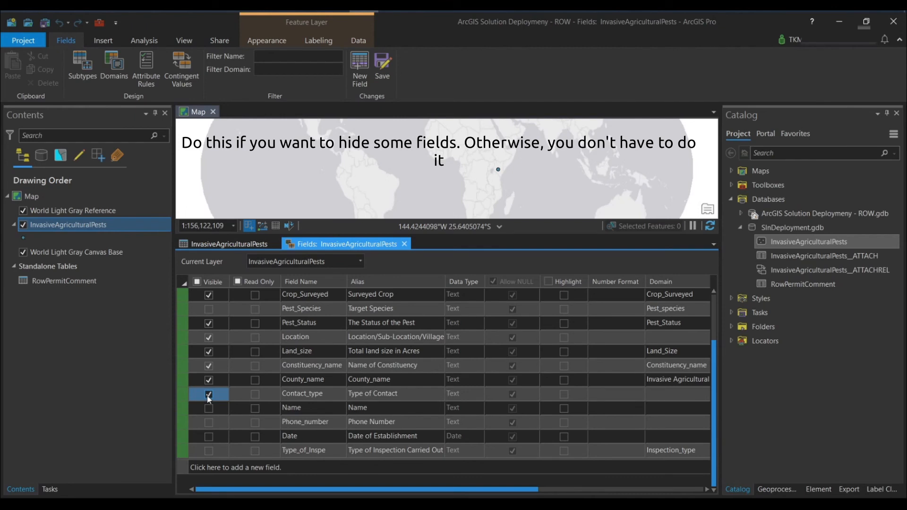
{"action": "left_click", "coordinate": [208, 395]}
{"action": "left_click", "coordinate": [208, 394]}
{"action": "left_click", "coordinate": [208, 409]}
{"action": "left_click", "coordinate": [209, 409]}
{"action": "left_click", "coordinate": [210, 423]}
{"action": "left_click", "coordinate": [210, 424]}
{"action": "left_click", "coordinate": [210, 437]}
{"action": "left_click", "coordinate": [210, 437]}
{"action": "left_click", "coordinate": [210, 452]}
{"action": "left_click", "coordinate": [209, 452]}
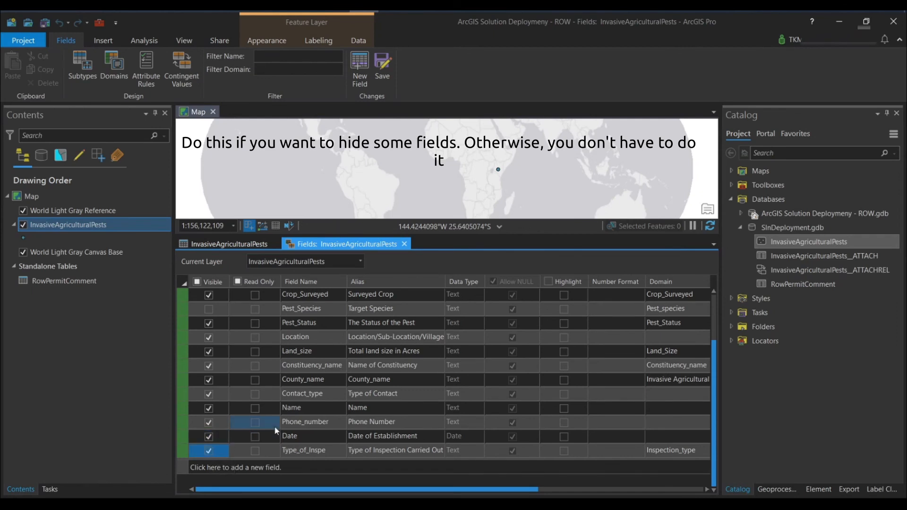
Step: Review the InvasiveAgriculturalPests field visibility settings against its attribute table and save the field changes
{"action": "scroll", "coordinate": [277, 430], "scroll_direction": "up", "scroll_amount": 2}
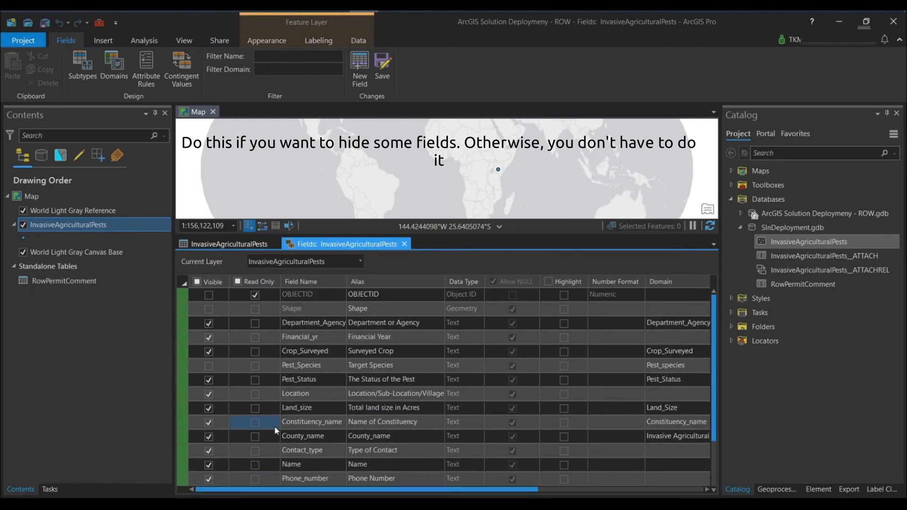
{"action": "scroll", "coordinate": [276, 430], "scroll_direction": "down", "scroll_amount": 2}
{"action": "scroll", "coordinate": [276, 430], "scroll_direction": "up", "scroll_amount": 2}
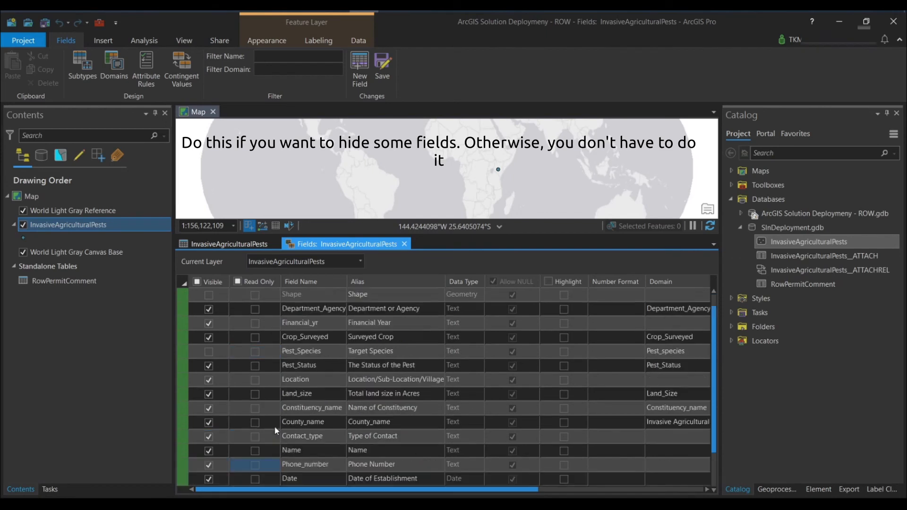
{"action": "scroll", "coordinate": [276, 430], "scroll_direction": "down", "scroll_amount": 2}
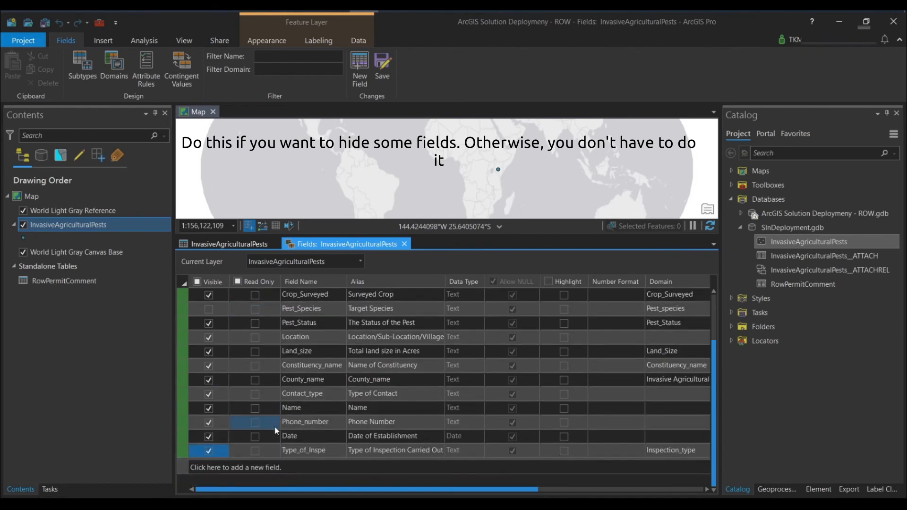
{"action": "scroll", "coordinate": [343, 363], "scroll_direction": "up", "scroll_amount": 2}
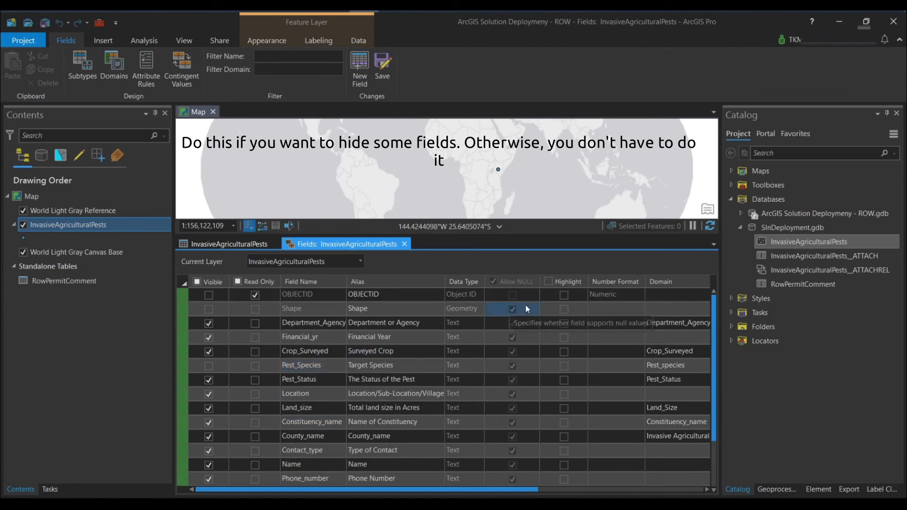
{"action": "left_click", "coordinate": [243, 243]}
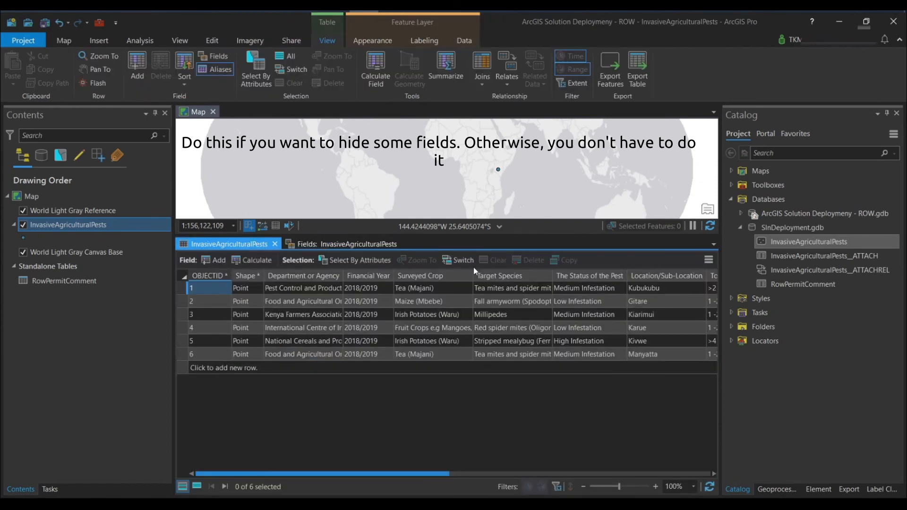
{"action": "left_click", "coordinate": [707, 259]}
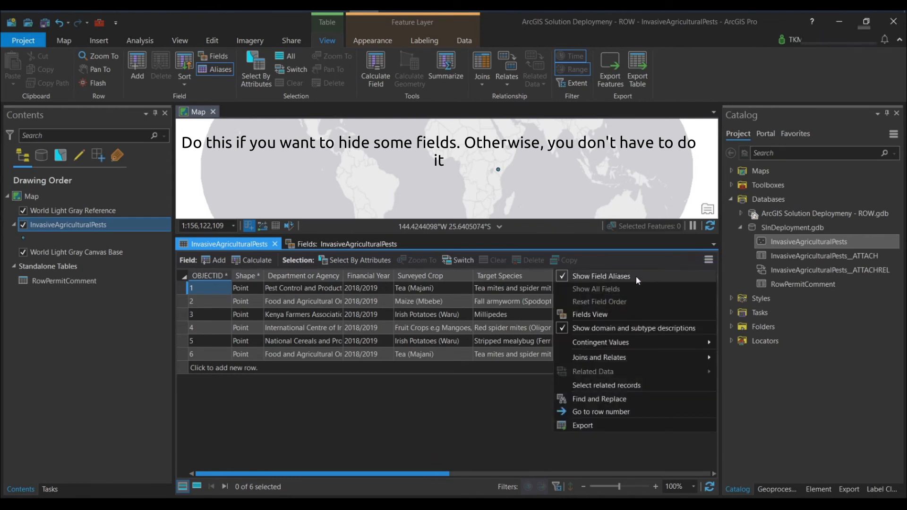
{"action": "left_click", "coordinate": [558, 244]}
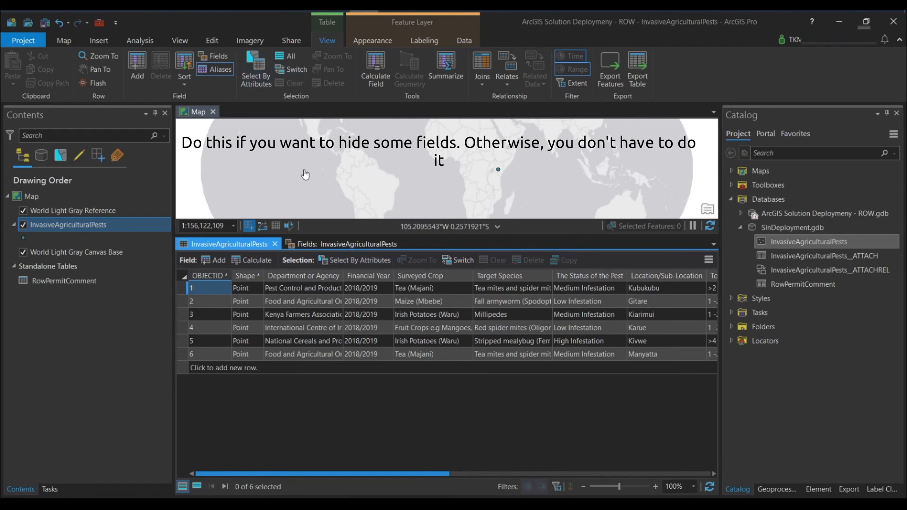
{"action": "left_click", "coordinate": [365, 243]}
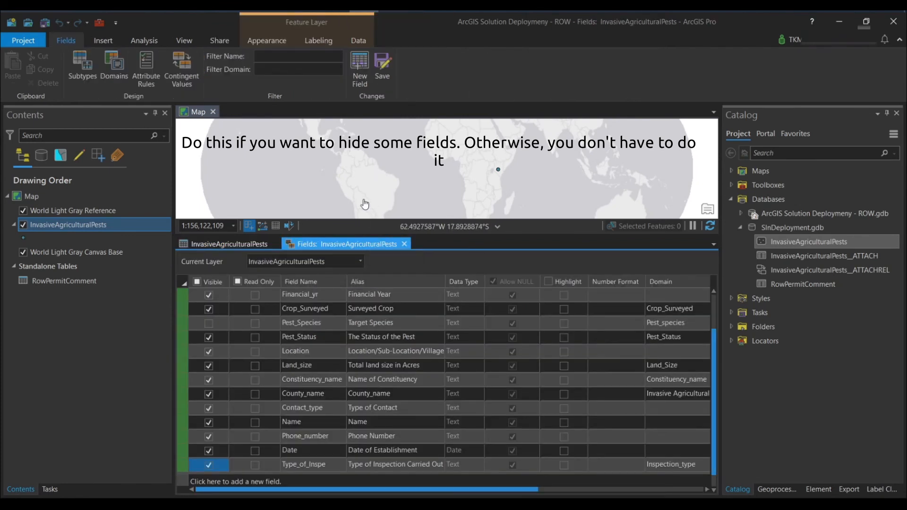
{"action": "left_click", "coordinate": [388, 62]}
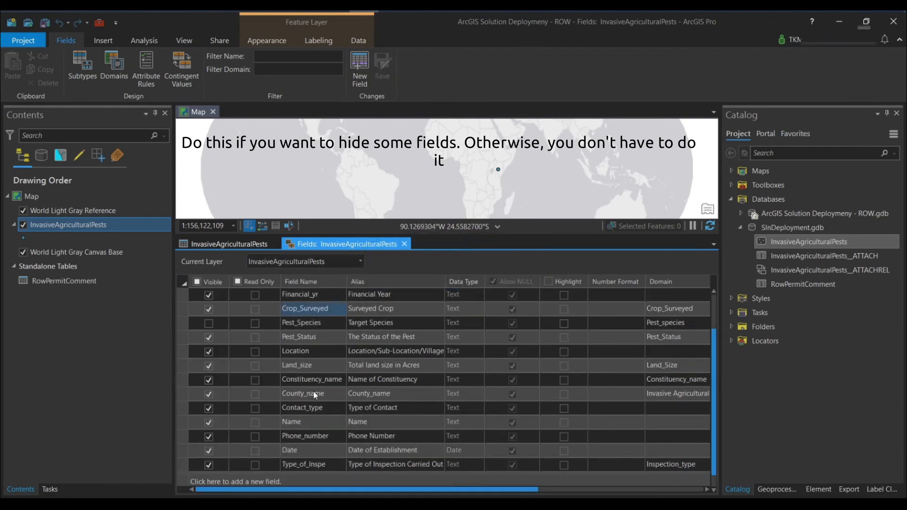
Step: Review the saved field list and aliases, close the fields view and look across all columns of the attribute table
{"action": "scroll", "coordinate": [460, 400], "scroll_direction": "down", "scroll_amount": 1}
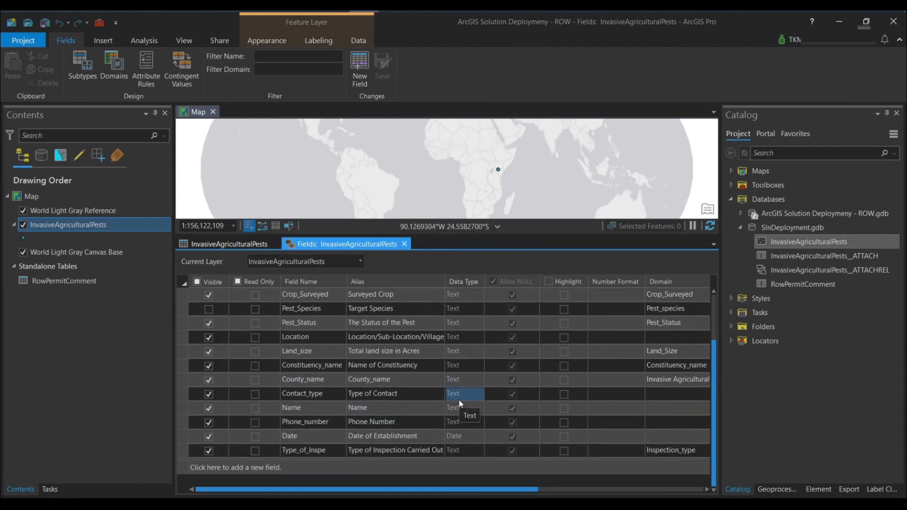
{"action": "scroll", "coordinate": [484, 341], "scroll_direction": "up", "scroll_amount": 4}
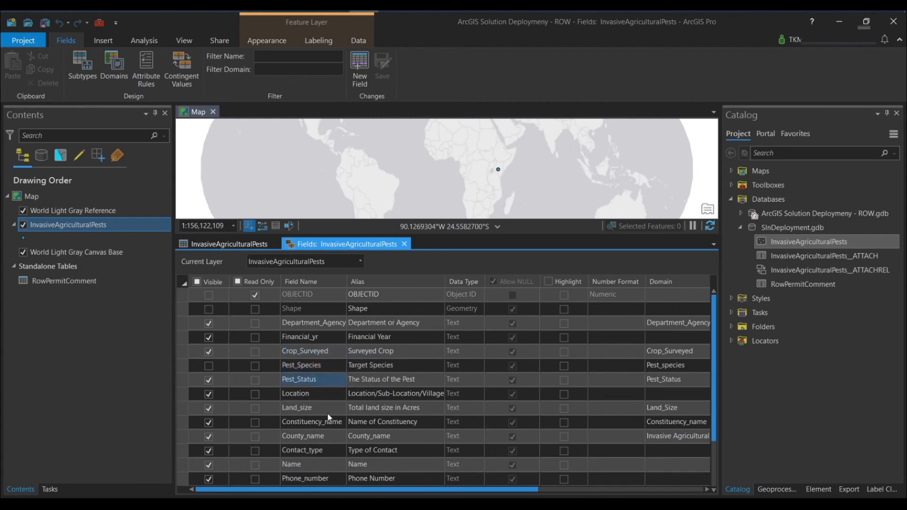
{"action": "scroll", "coordinate": [356, 355], "scroll_direction": "down", "scroll_amount": 4}
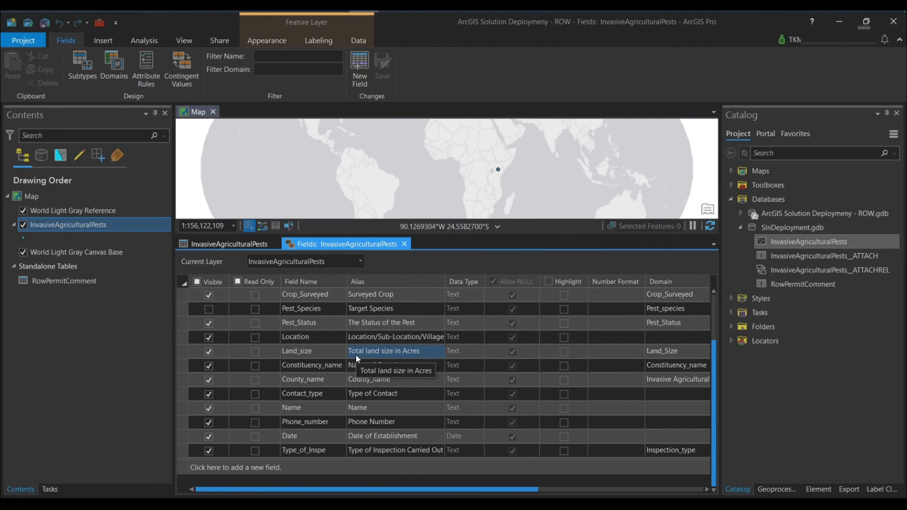
{"action": "scroll", "coordinate": [356, 354], "scroll_direction": "up", "scroll_amount": 4}
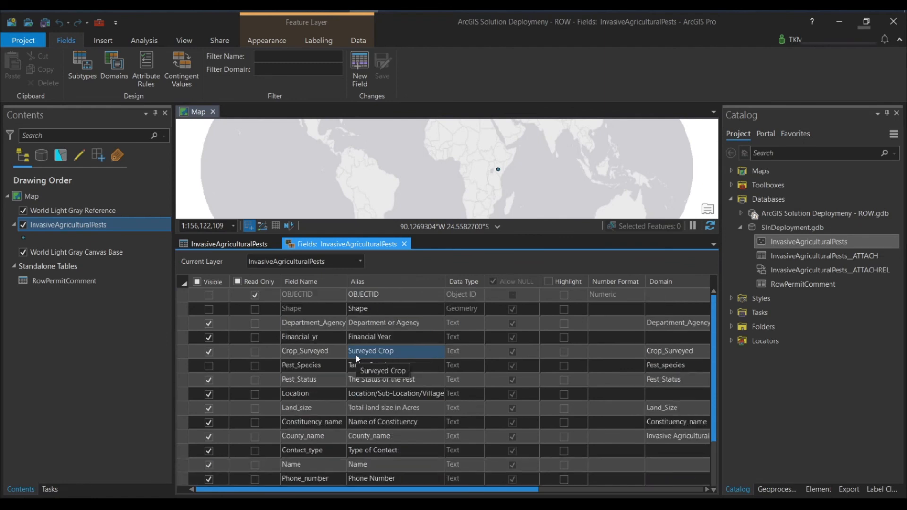
{"action": "left_click", "coordinate": [395, 393]}
{"action": "scroll", "coordinate": [395, 393], "scroll_direction": "down", "scroll_amount": 4}
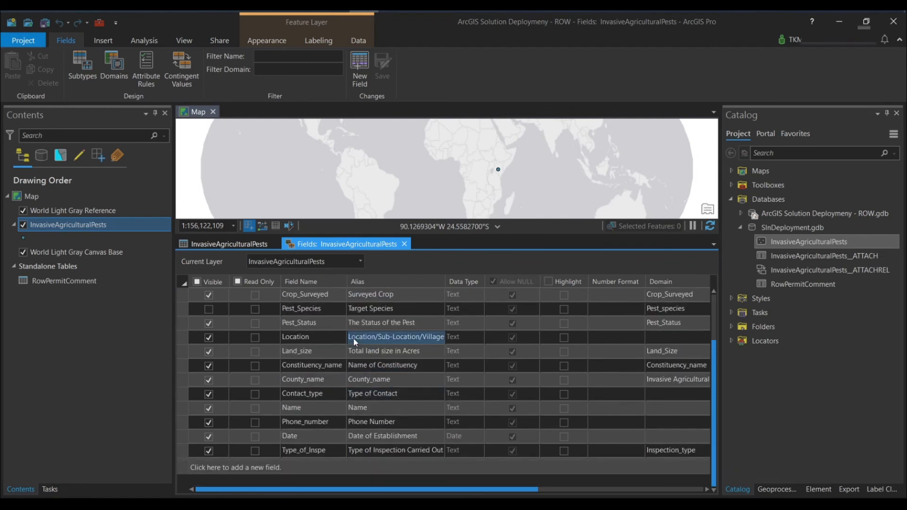
{"action": "left_click", "coordinate": [404, 244]}
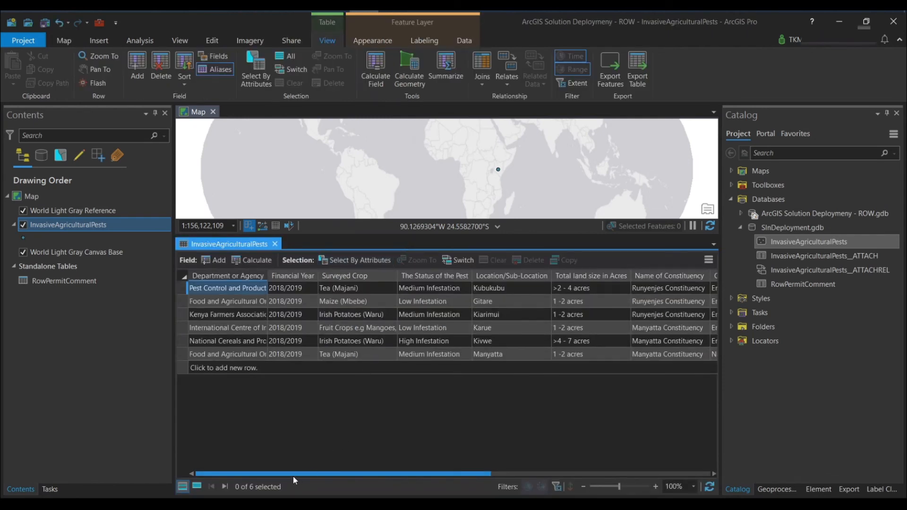
{"action": "left_click_drag", "start_coordinate": [294, 475], "coordinate": [622, 493]}
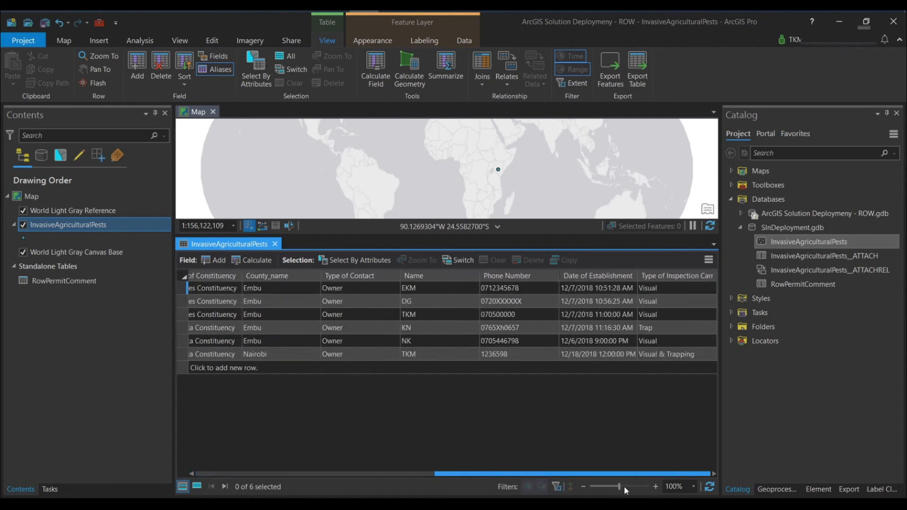
{"action": "left_click_drag", "start_coordinate": [562, 475], "coordinate": [141, 423]}
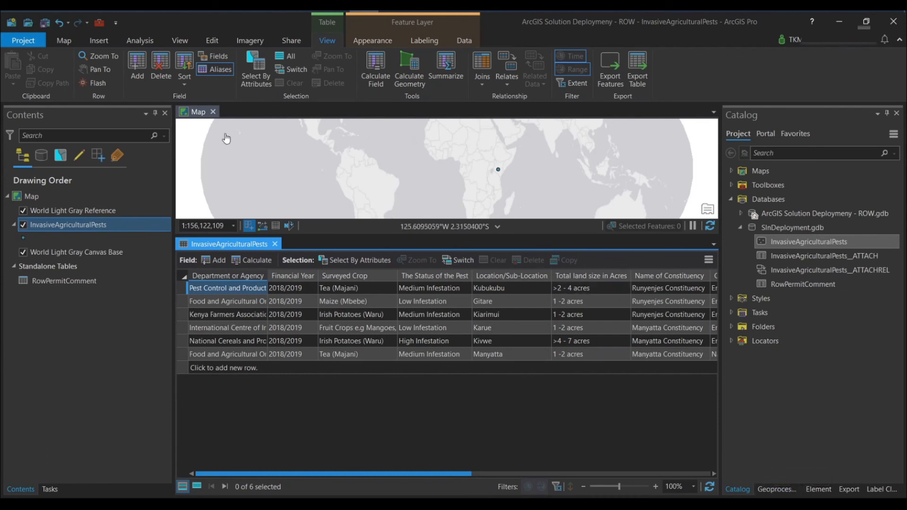
Step: Find the Add Global IDs geoprocessing tool and set InvasiveAgriculturalPests as its input dataset
{"action": "left_click", "coordinate": [135, 43]}
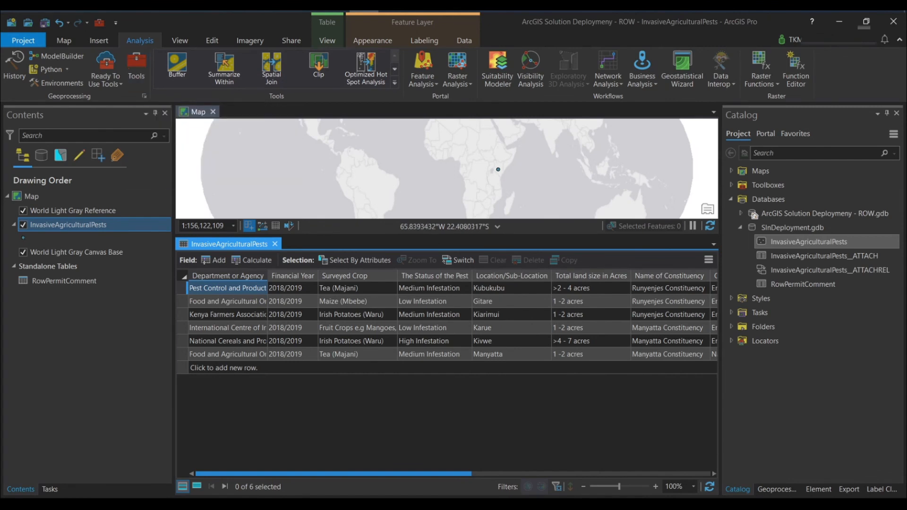
{"action": "left_click", "coordinate": [777, 490]}
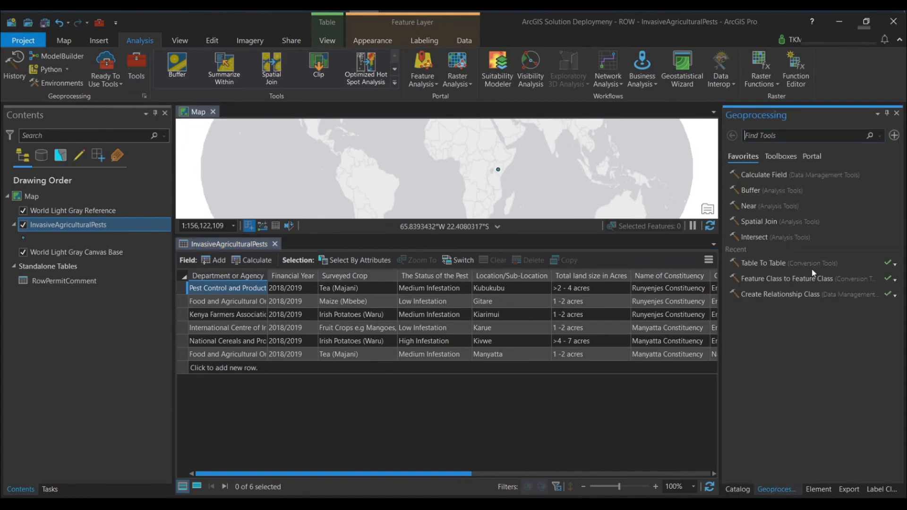
{"action": "left_click", "coordinate": [779, 135]}
{"action": "type", "text": "global"}
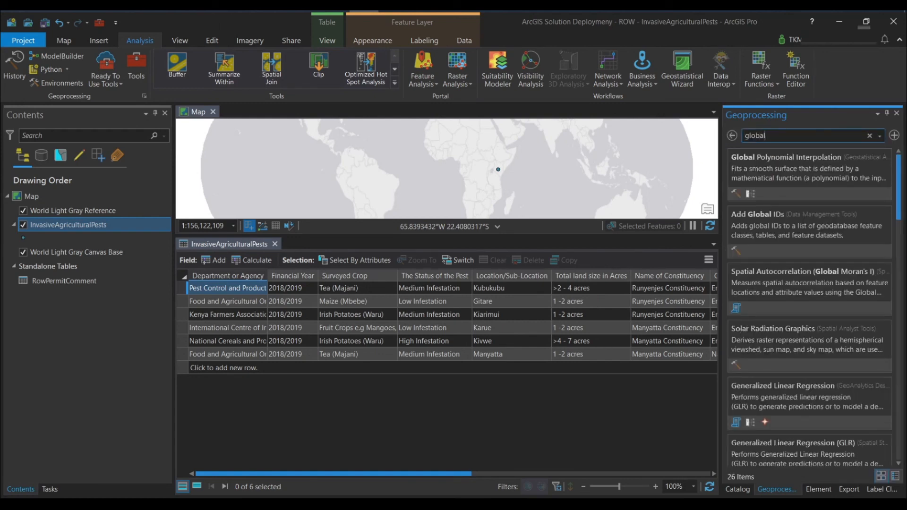
{"action": "left_click", "coordinate": [762, 221]}
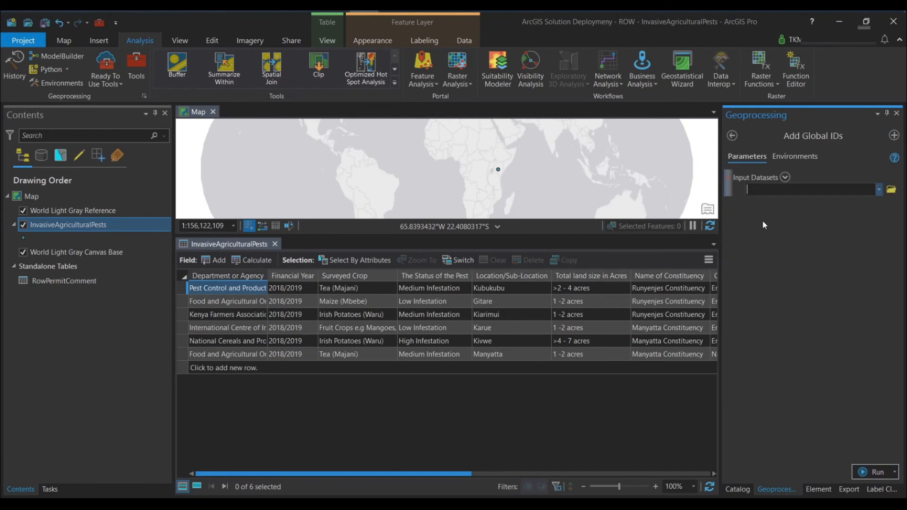
{"action": "left_click", "coordinate": [785, 177]}
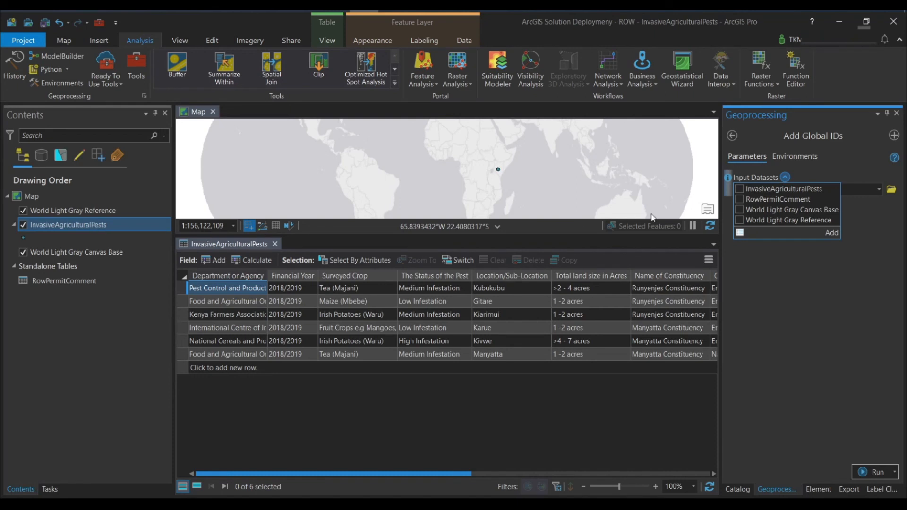
{"action": "left_click", "coordinate": [778, 189]}
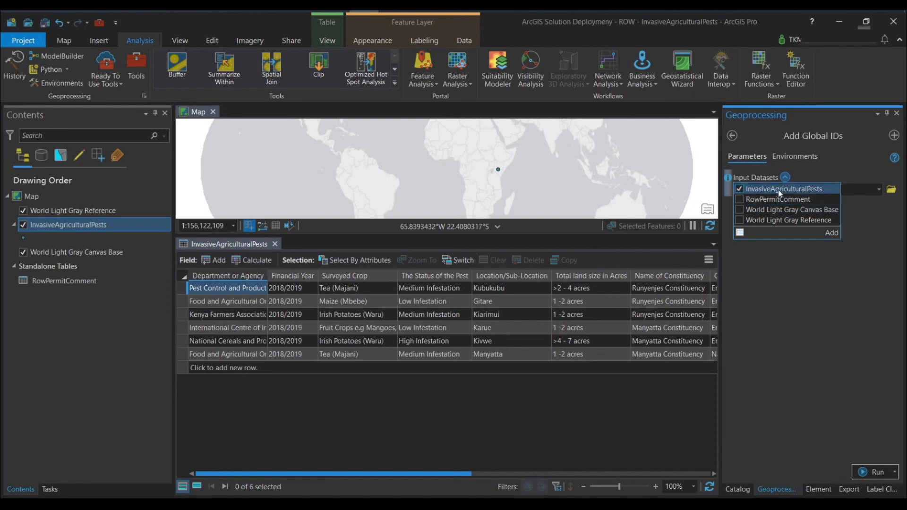
{"action": "left_click", "coordinate": [831, 233]}
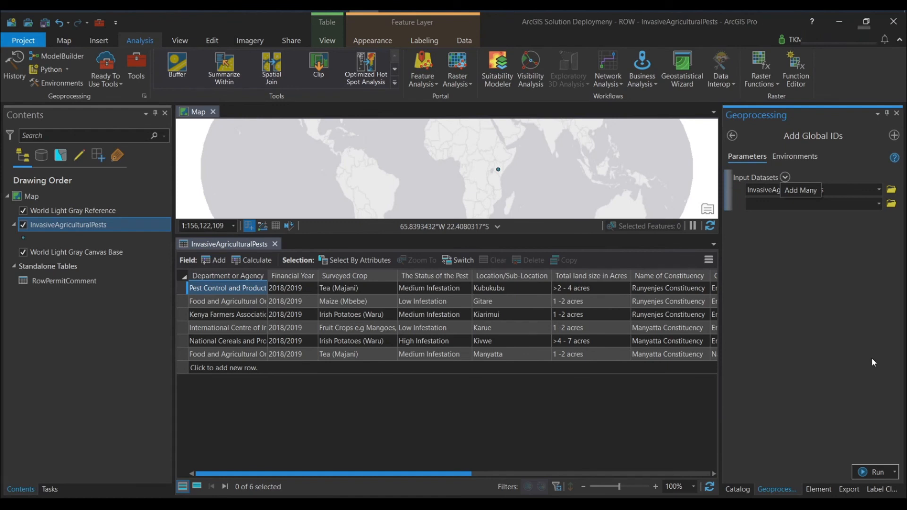
Step: Check the RowPermitComment table for a GlobalID field, and close both open tables
{"action": "left_click", "coordinate": [56, 282]}
{"action": "right_click", "coordinate": [56, 280]}
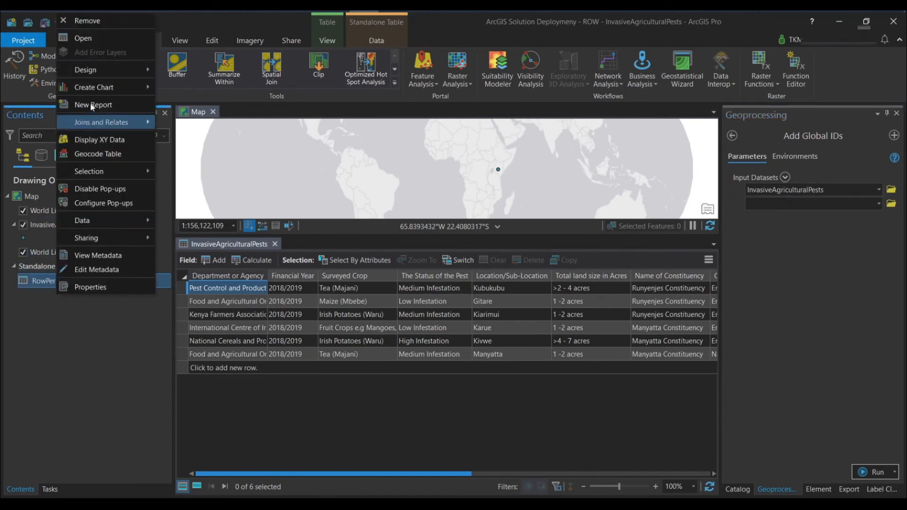
{"action": "left_click", "coordinate": [86, 37]}
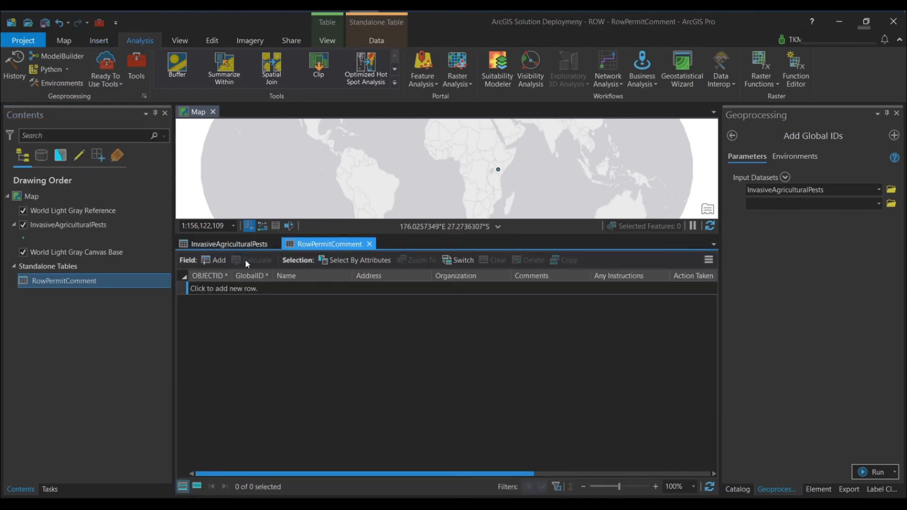
{"action": "mouse_move", "coordinate": [253, 281]}
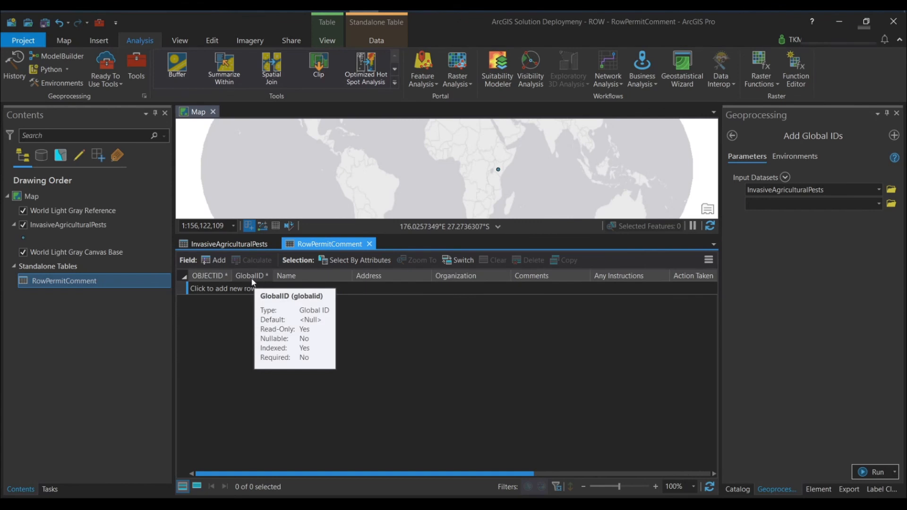
{"action": "left_click", "coordinate": [370, 244]}
{"action": "left_click", "coordinate": [275, 244]}
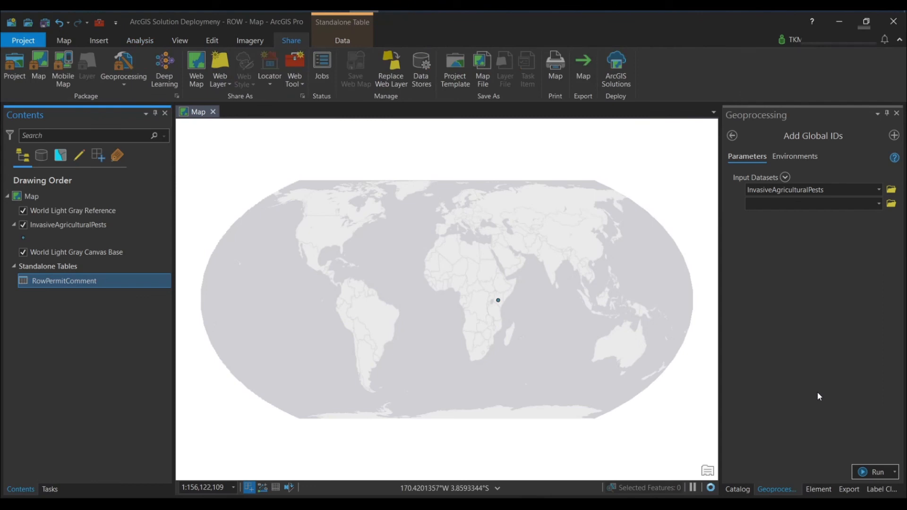
Step: Run Add Global IDs on InvasiveAgriculturalPests and return to the project catalog
{"action": "left_click", "coordinate": [878, 474]}
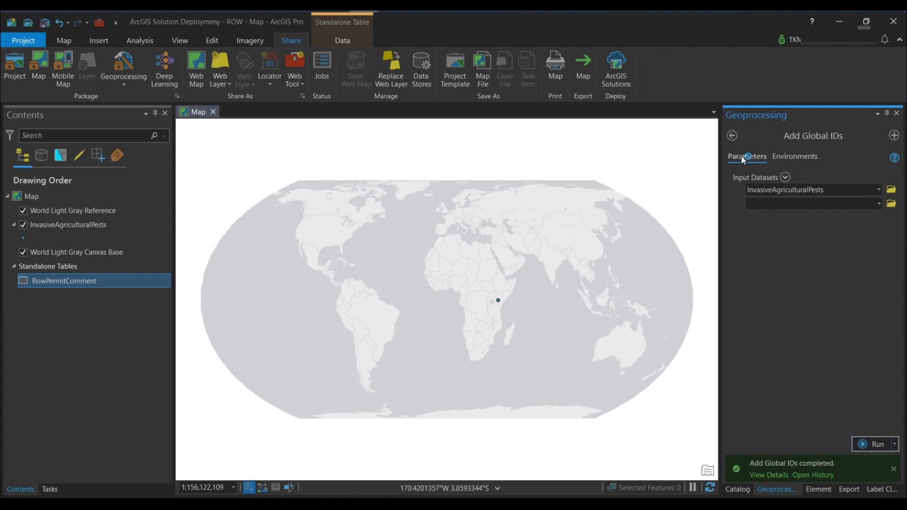
{"action": "left_click", "coordinate": [733, 137]}
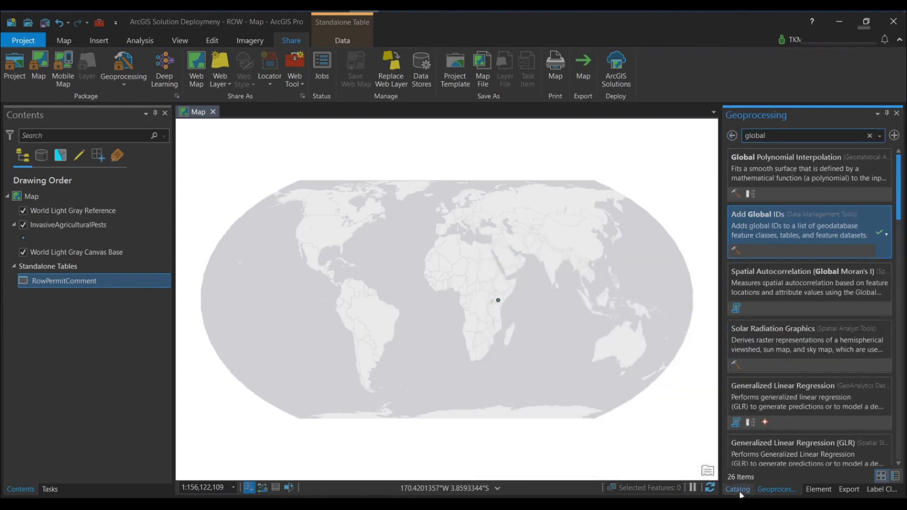
{"action": "left_click", "coordinate": [738, 489]}
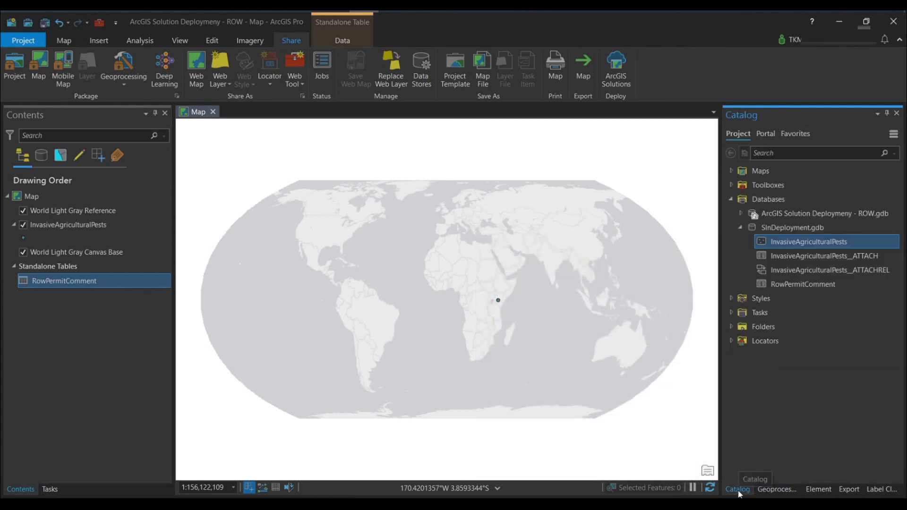
Step: Open the InvasiveAgriculturalPests attribute table and examine its GlobalID column
{"action": "left_click", "coordinate": [69, 225]}
{"action": "right_click", "coordinate": [70, 226]}
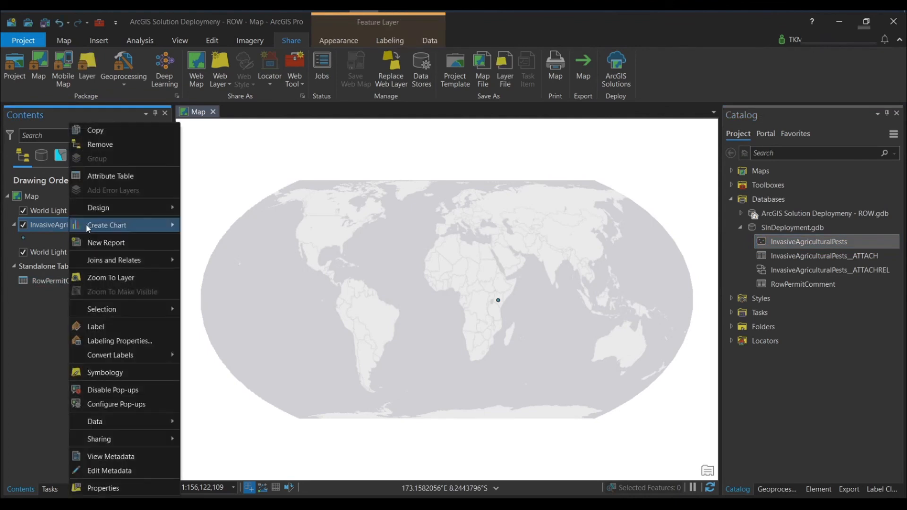
{"action": "left_click", "coordinate": [117, 176]}
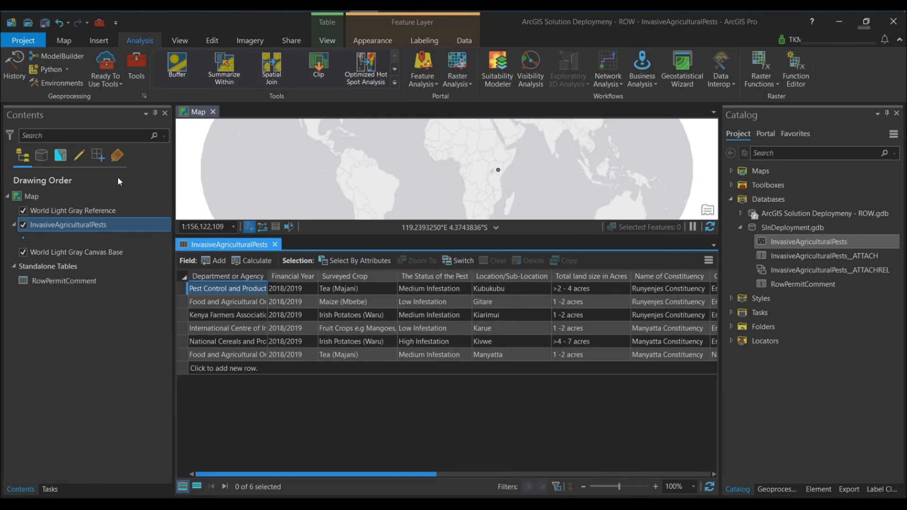
{"action": "left_click_drag", "start_coordinate": [308, 477], "coordinate": [693, 482]}
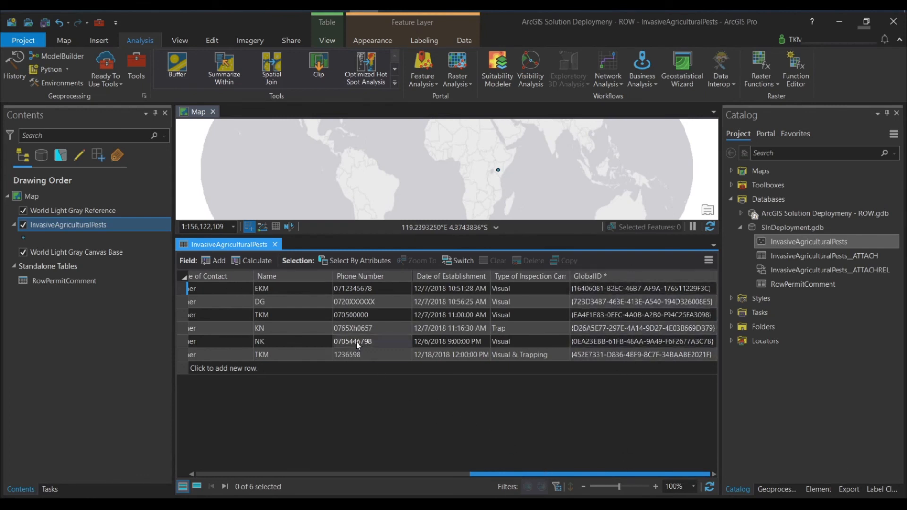
Step: Hide the GlobalID field of InvasiveAgriculturalPests, save the change and close its fields view and attribute table
{"action": "left_click", "coordinate": [327, 40]}
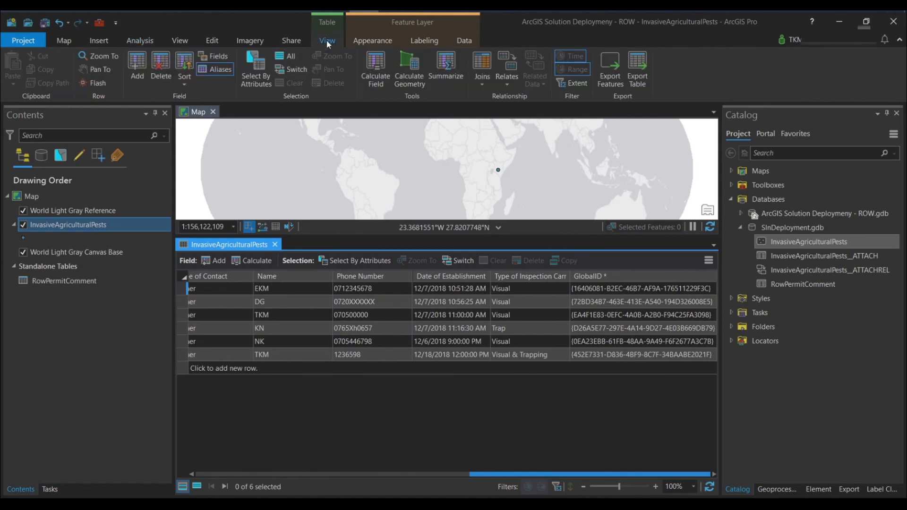
{"action": "left_click", "coordinate": [224, 57]}
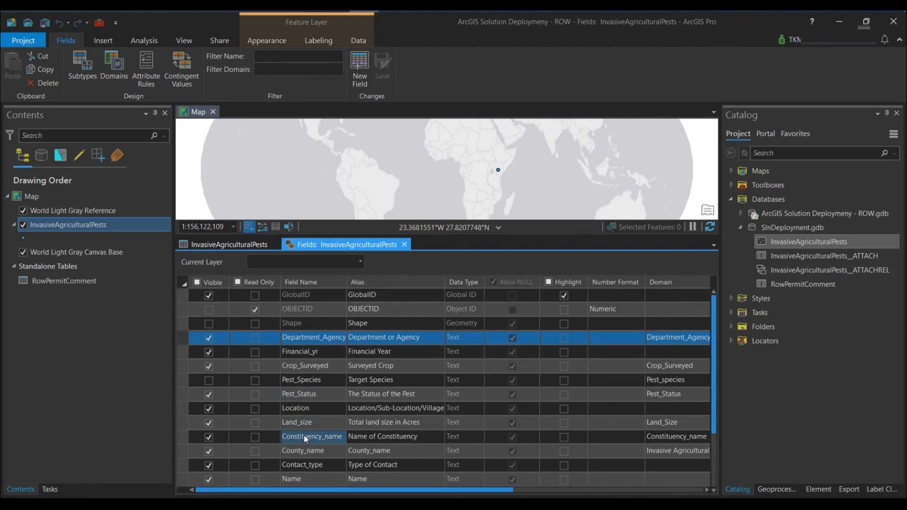
{"action": "scroll", "coordinate": [304, 435], "scroll_direction": "down", "scroll_amount": 3}
{"action": "left_click", "coordinate": [318, 450]}
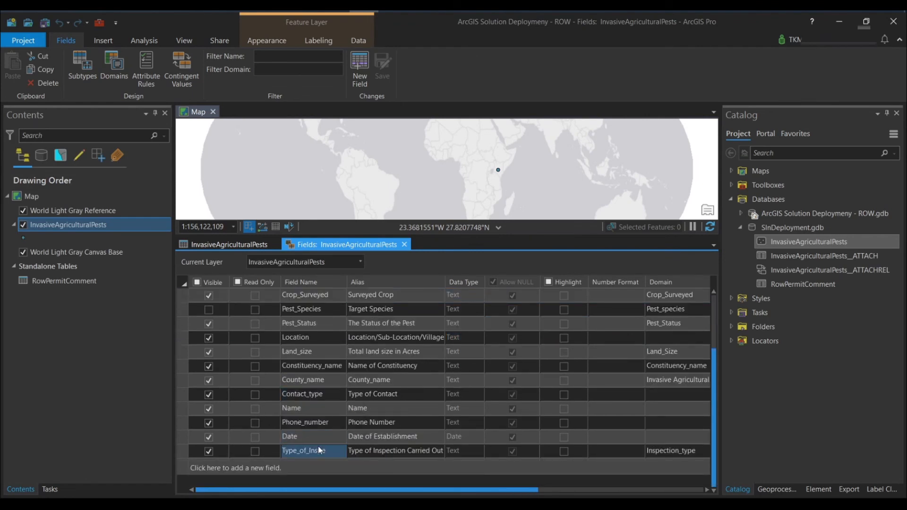
{"action": "scroll", "coordinate": [319, 450], "scroll_direction": "up", "scroll_amount": 2}
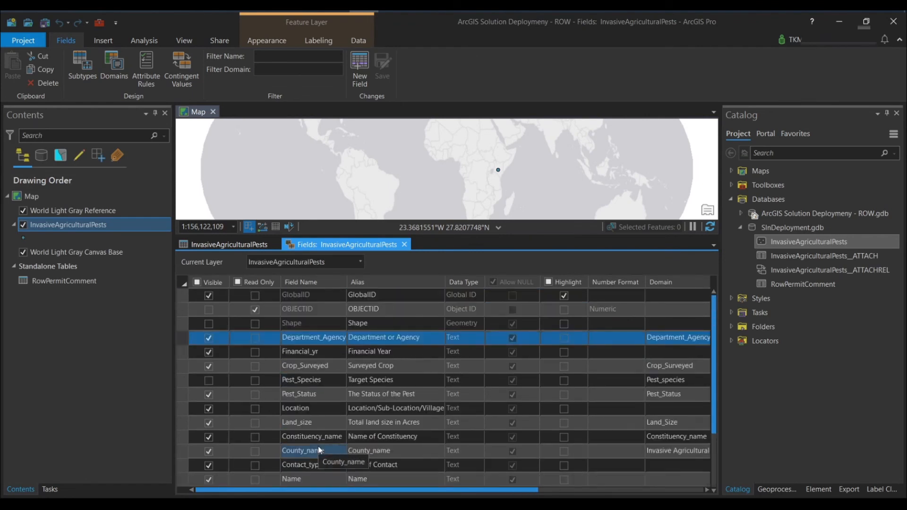
{"action": "scroll", "coordinate": [319, 450], "scroll_direction": "down", "scroll_amount": 2}
{"action": "scroll", "coordinate": [331, 378], "scroll_direction": "up", "scroll_amount": 2}
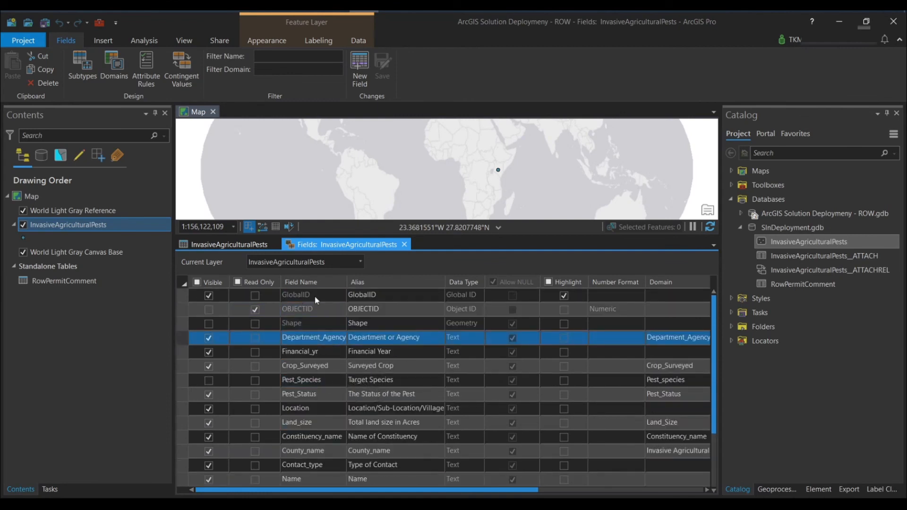
{"action": "left_click", "coordinate": [209, 296]}
{"action": "left_click", "coordinate": [209, 296]}
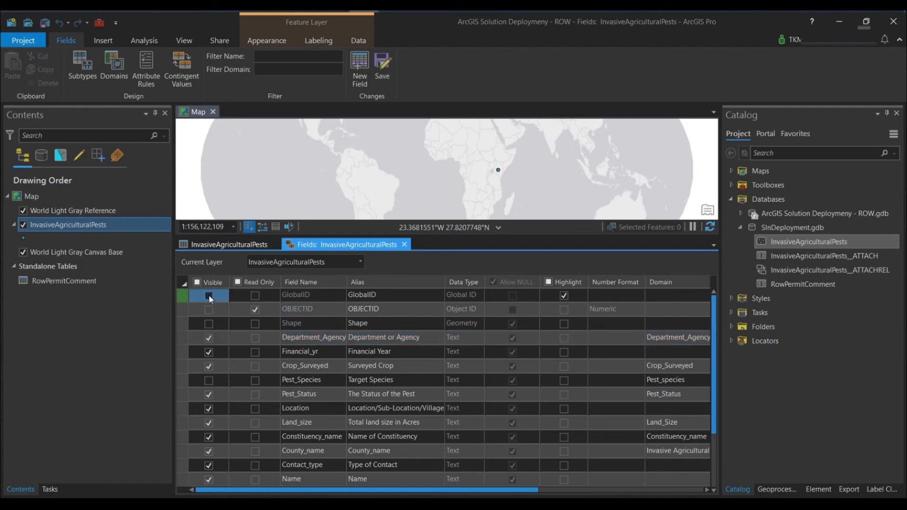
{"action": "left_click", "coordinate": [383, 66]}
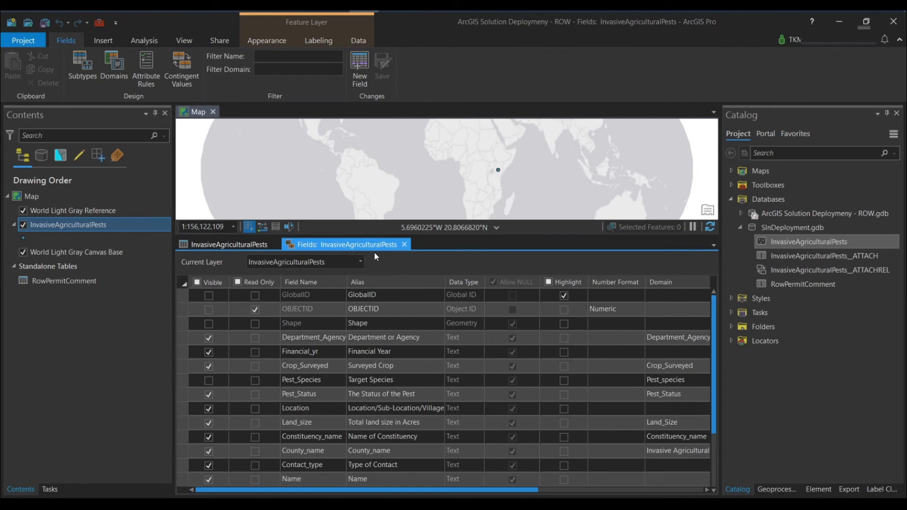
{"action": "left_click", "coordinate": [404, 245]}
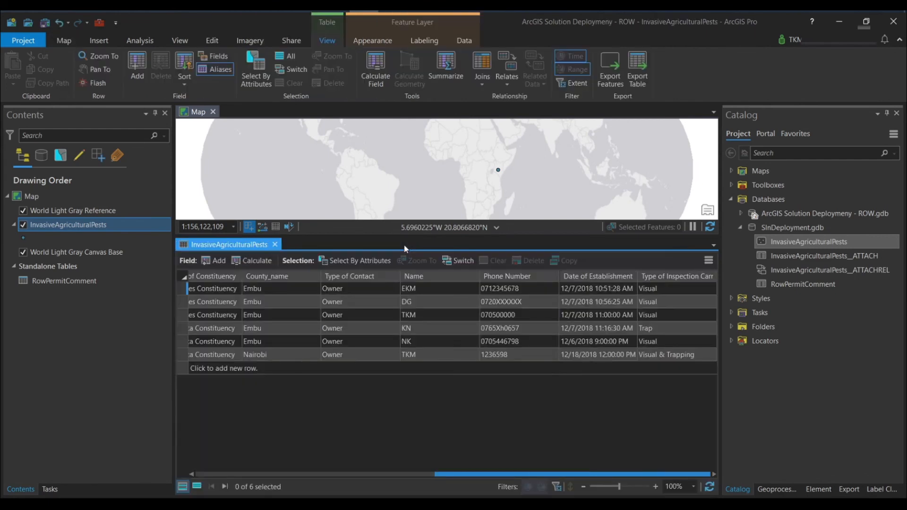
{"action": "left_click", "coordinate": [274, 244]}
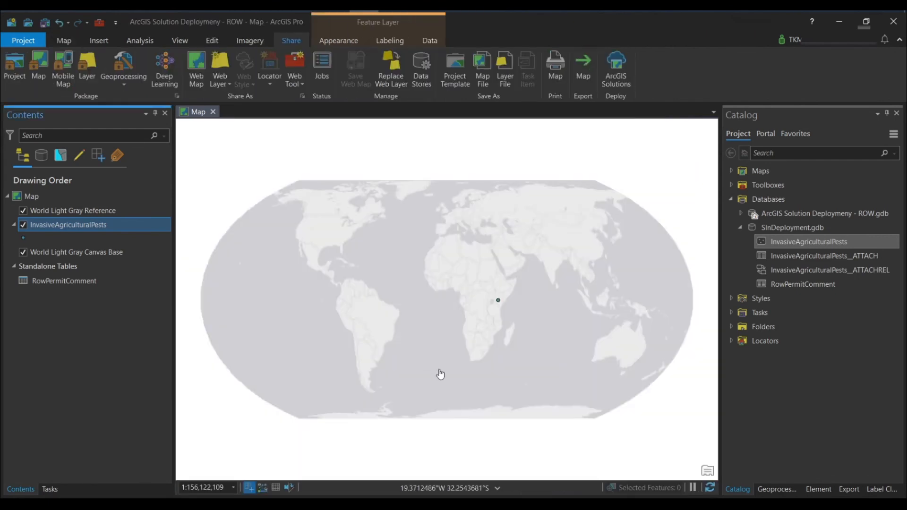